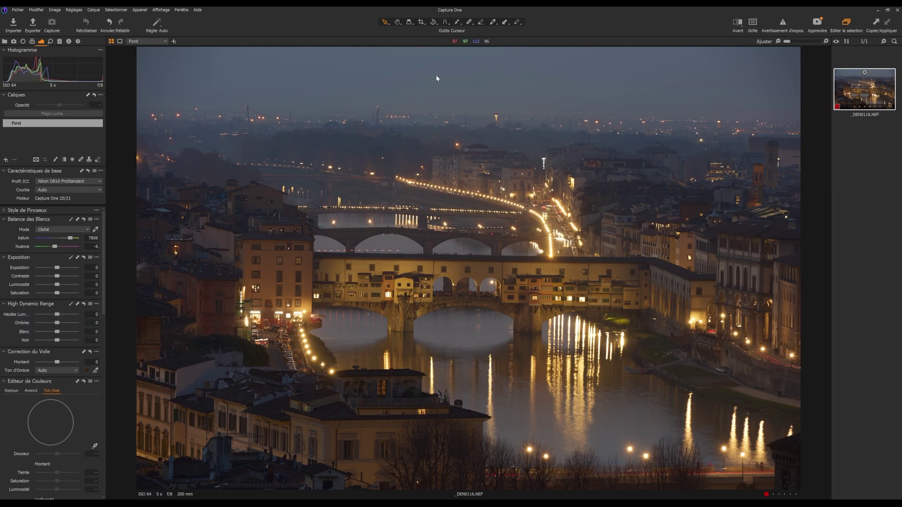
- Crop the photo to the 16x9 ratio at full width and centre the crop frame vertically on the bridge
click(424, 23)
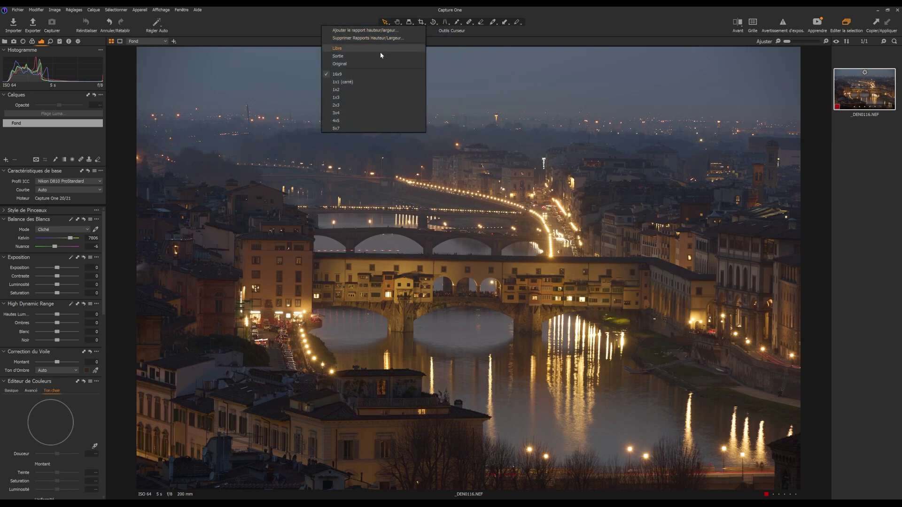
click(366, 76)
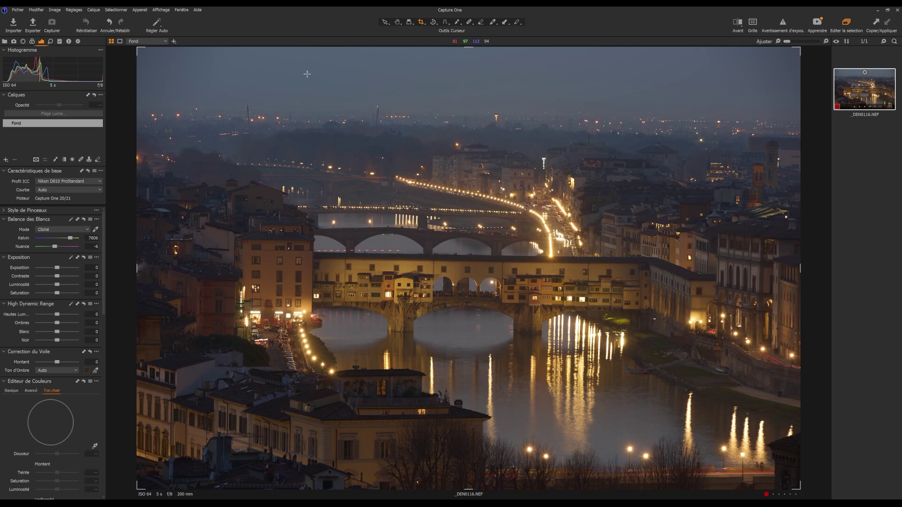
drag(471, 54, 471, 119)
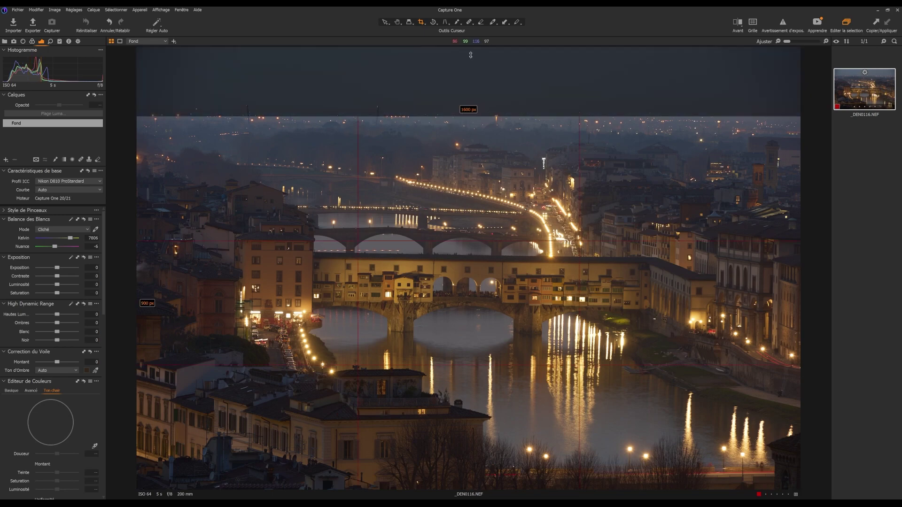
drag(497, 290, 497, 241)
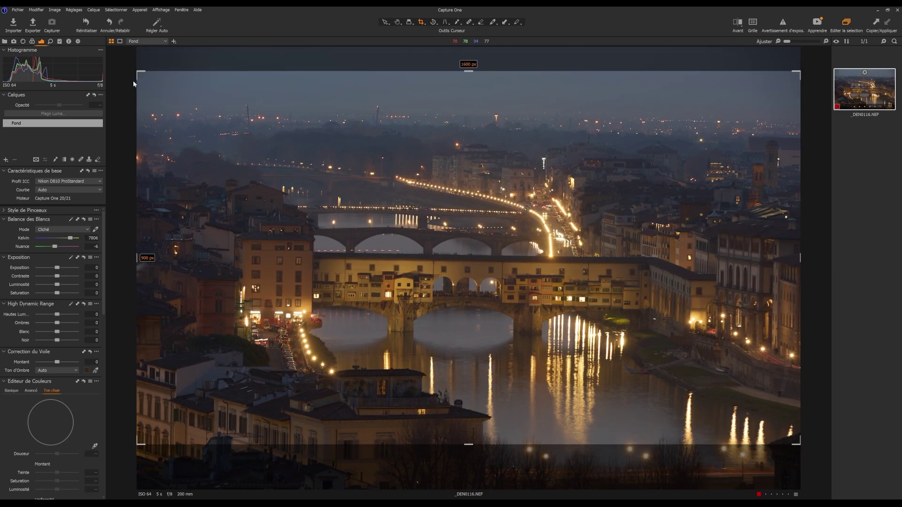
- Tighten the 16x9 crop slightly from its upper-left corner, shift it up a little, and exit the Crop tool
drag(142, 73, 164, 78)
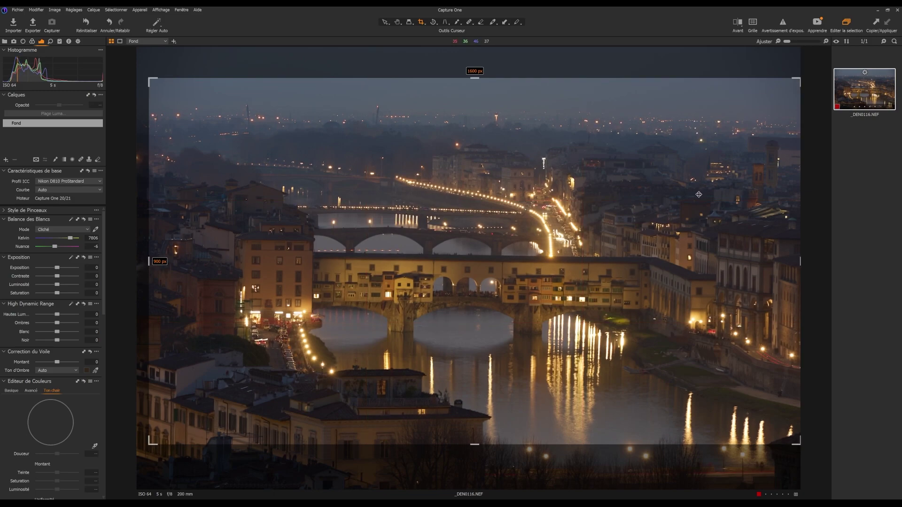
drag(675, 235, 674, 223)
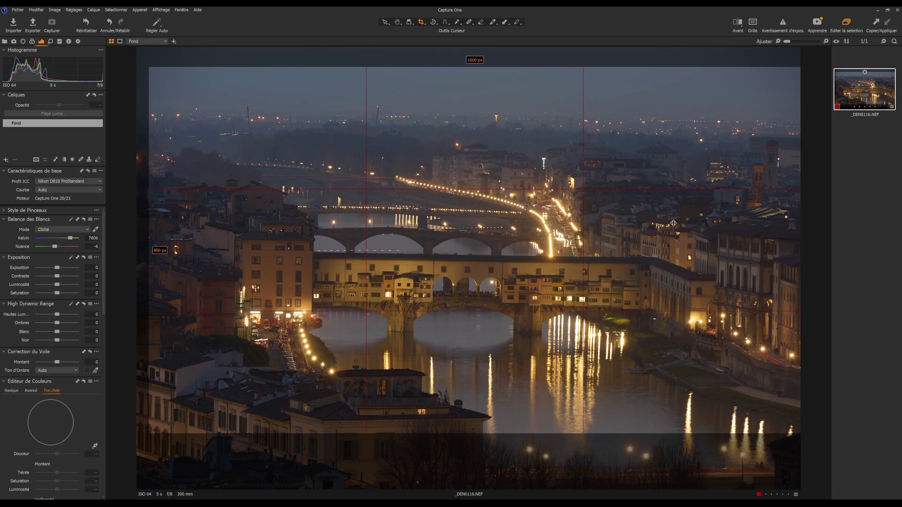
drag(673, 223, 673, 223)
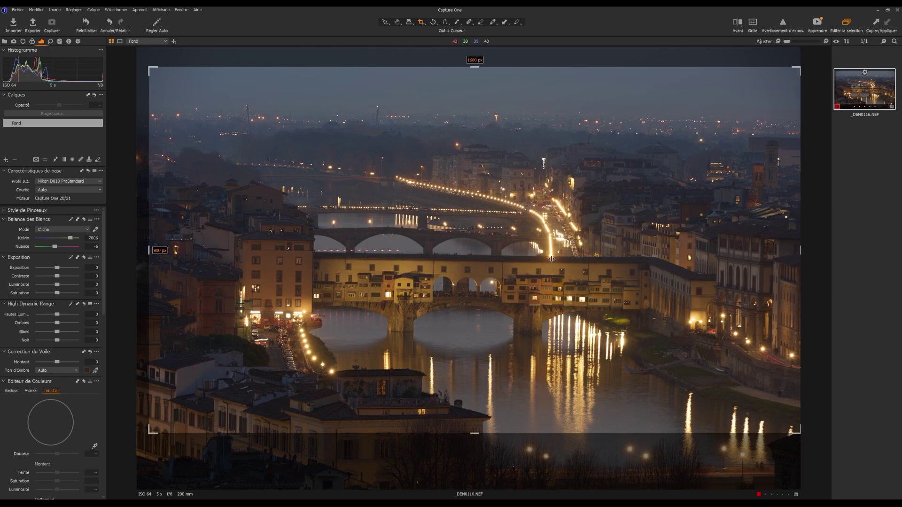
click(421, 22)
click(371, 30)
click(385, 23)
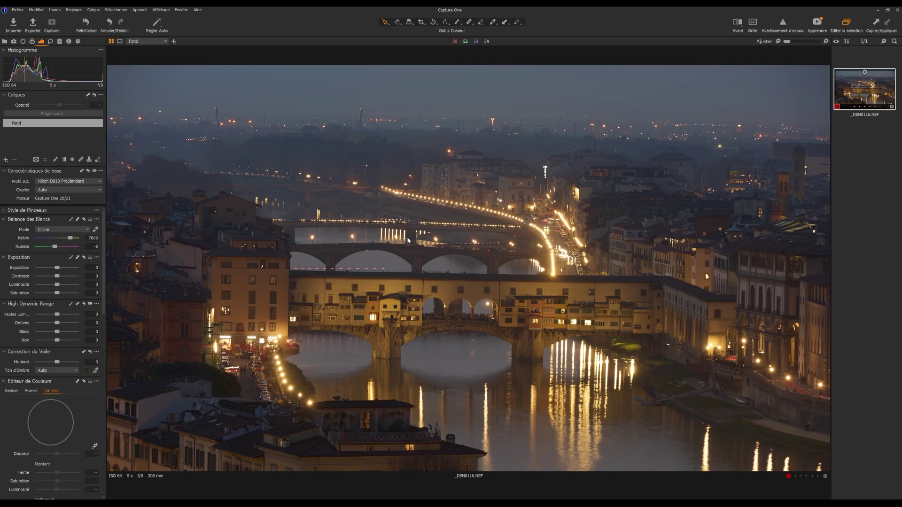
- Place horizontal perspective correction guides, the upper along the Ponte Vecchio's roofline and the lower along its pier bases
click(445, 23)
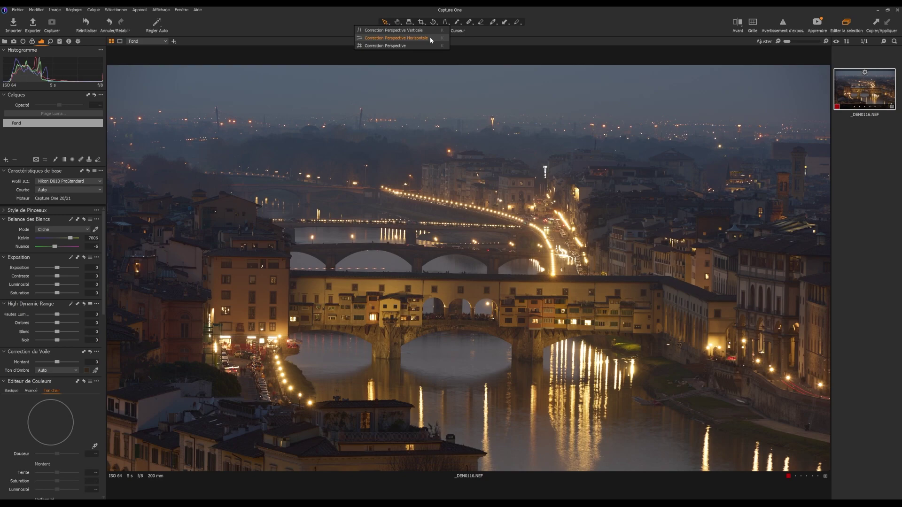
click(431, 38)
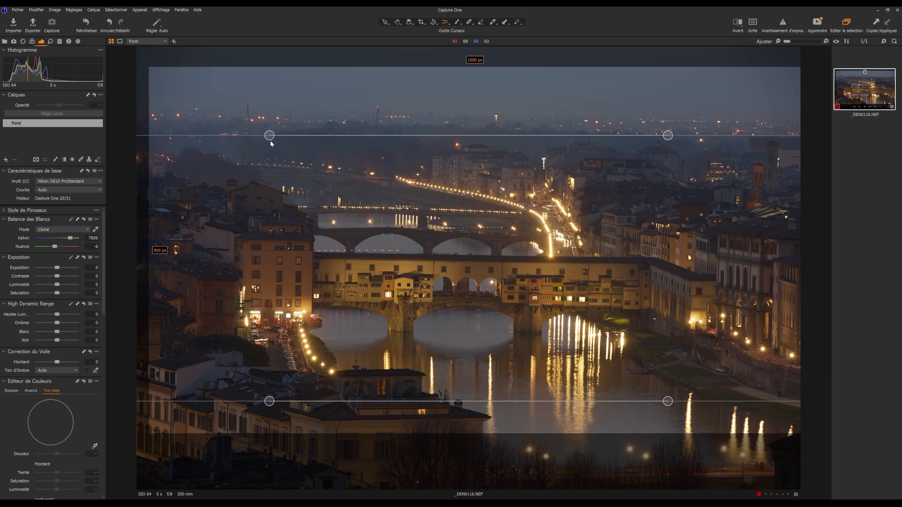
drag(270, 136, 343, 251)
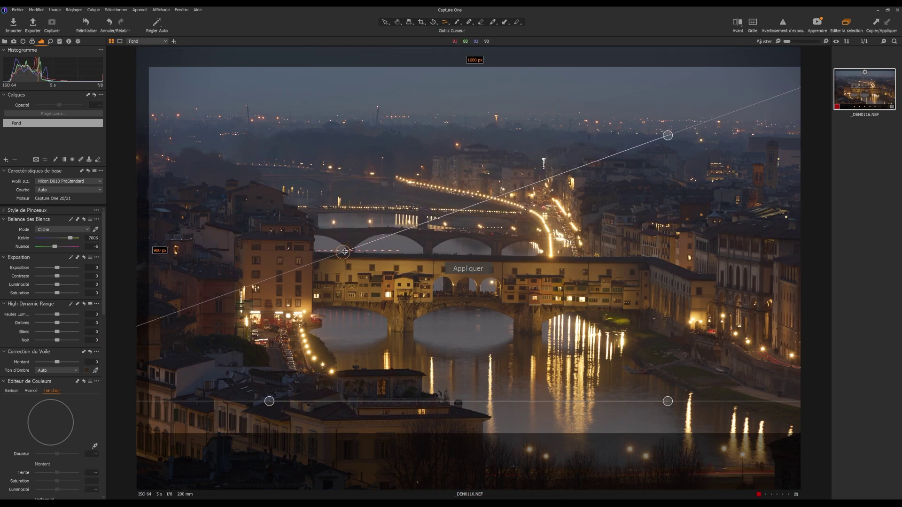
drag(668, 135, 602, 256)
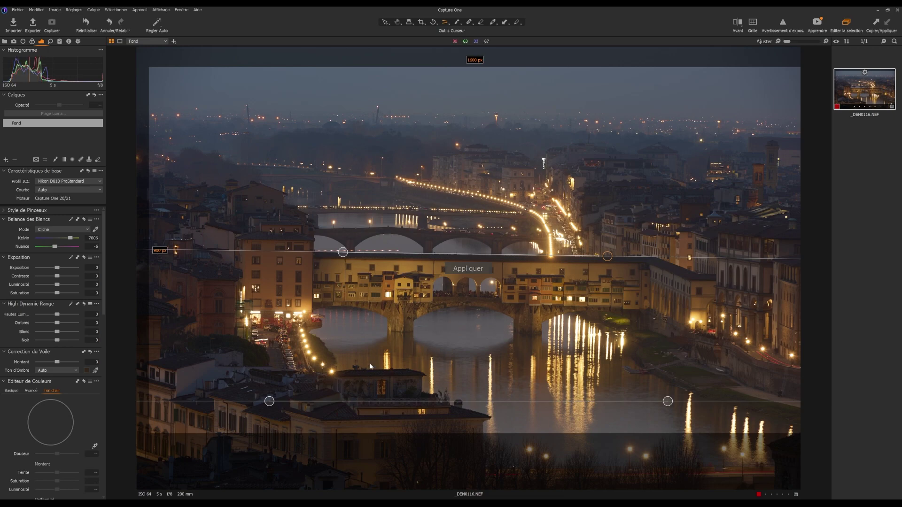
drag(270, 401, 403, 333)
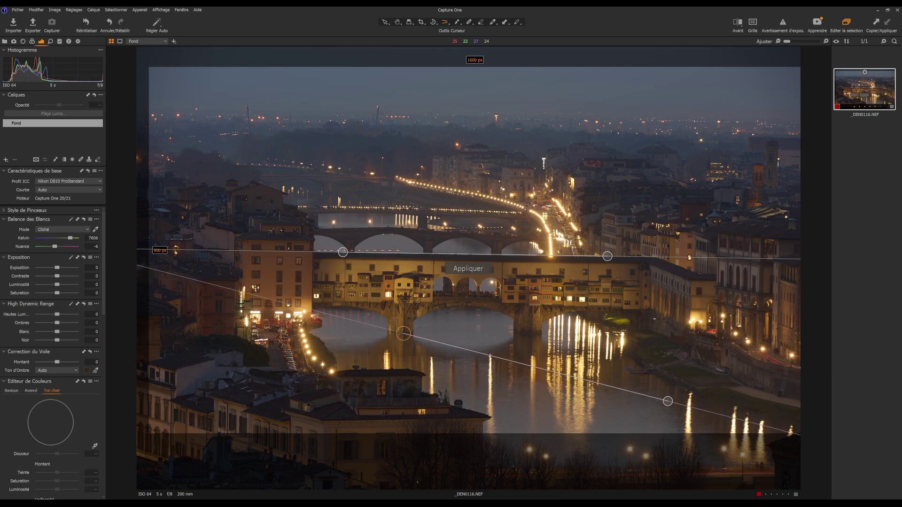
drag(664, 399, 532, 336)
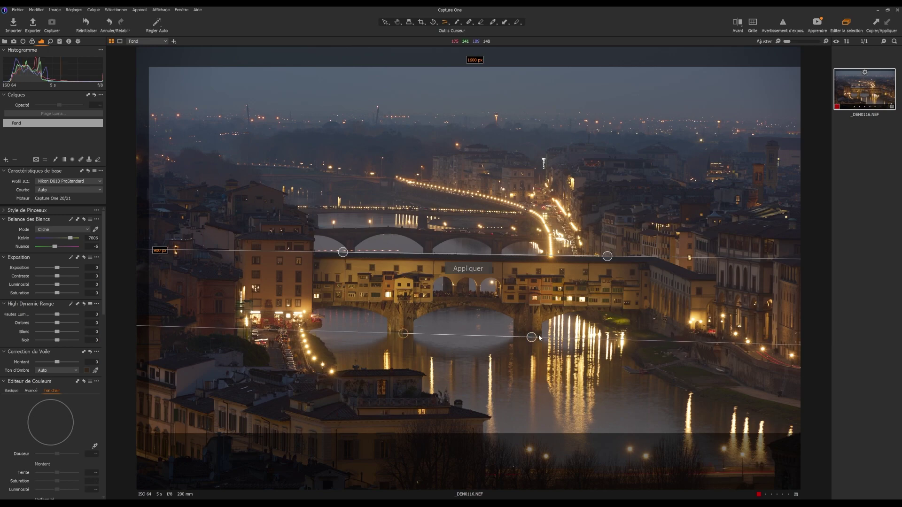
drag(531, 336, 530, 337)
- Try applying the horizontal perspective correction with the current guides, view the cropped photo, and undo the correction
click(463, 268)
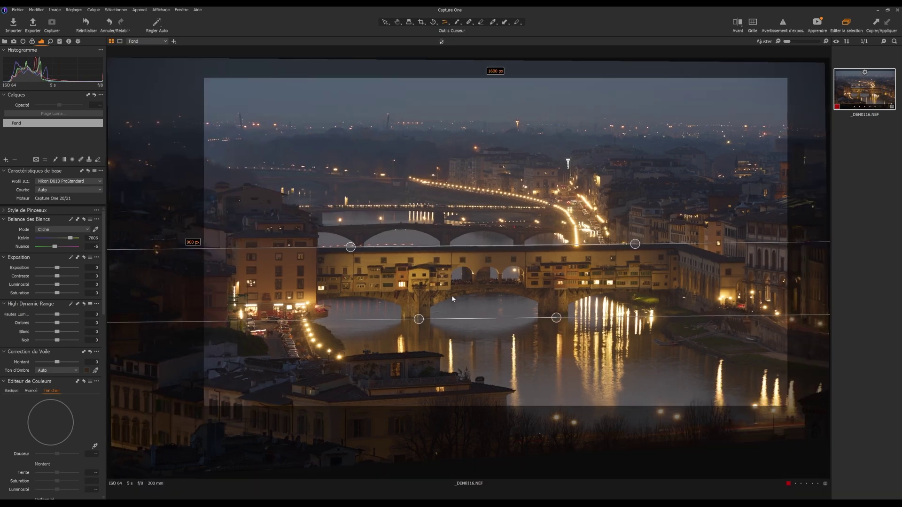
click(395, 23)
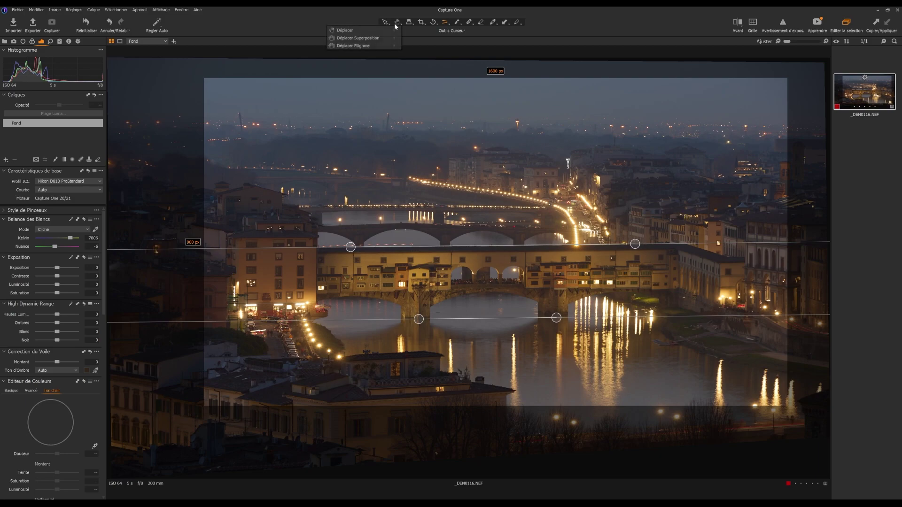
click(394, 23)
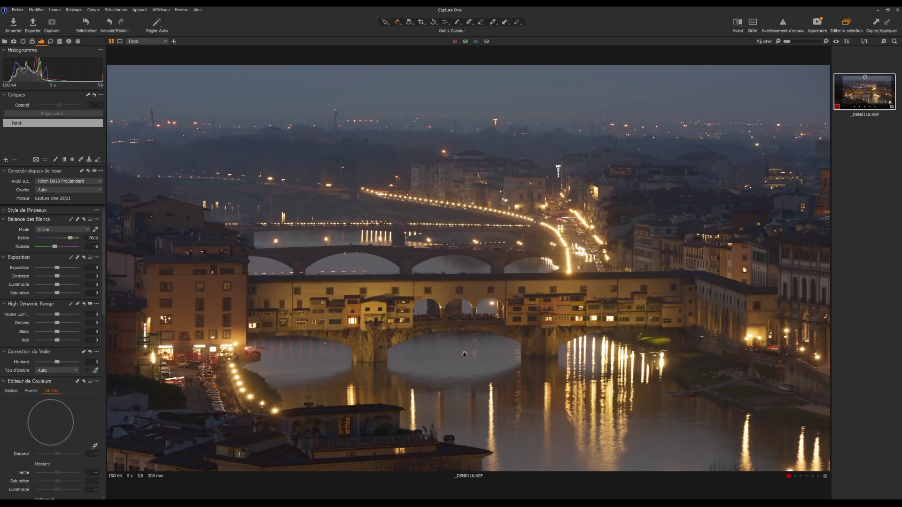
click(110, 23)
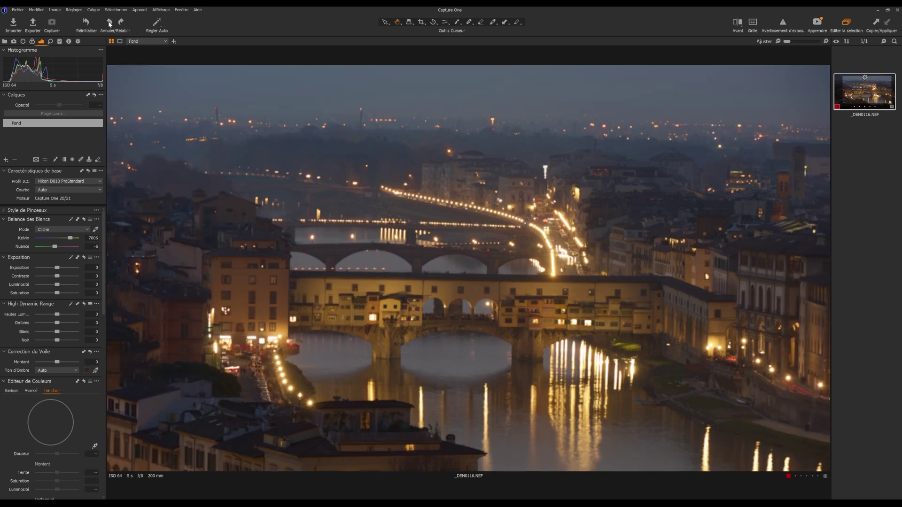
- Level the lower horizontal perspective guide more closely with the bridge's pier bases and apply the correction
click(445, 22)
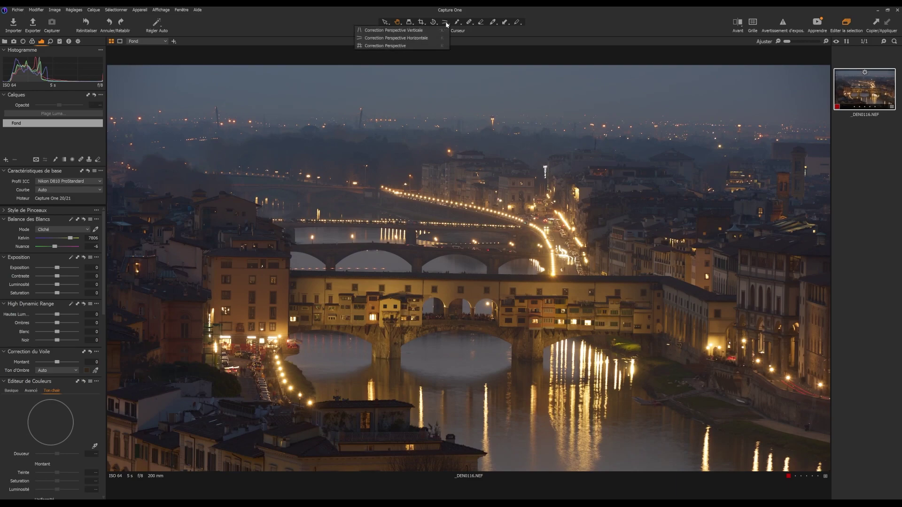
click(419, 38)
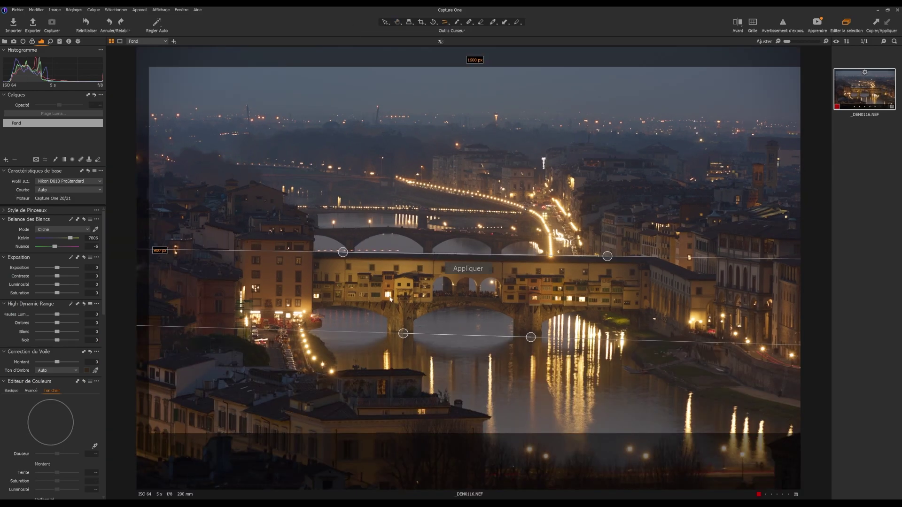
drag(403, 334, 402, 333)
drag(531, 337, 530, 335)
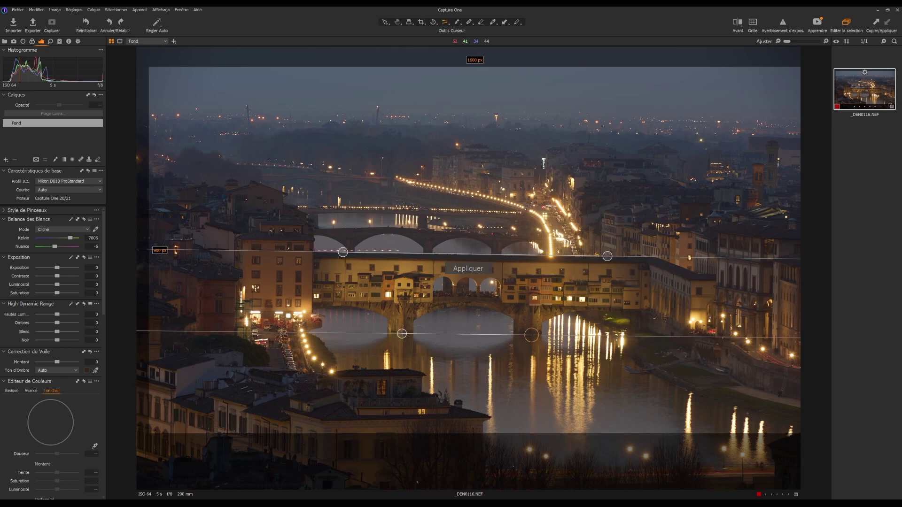
click(469, 268)
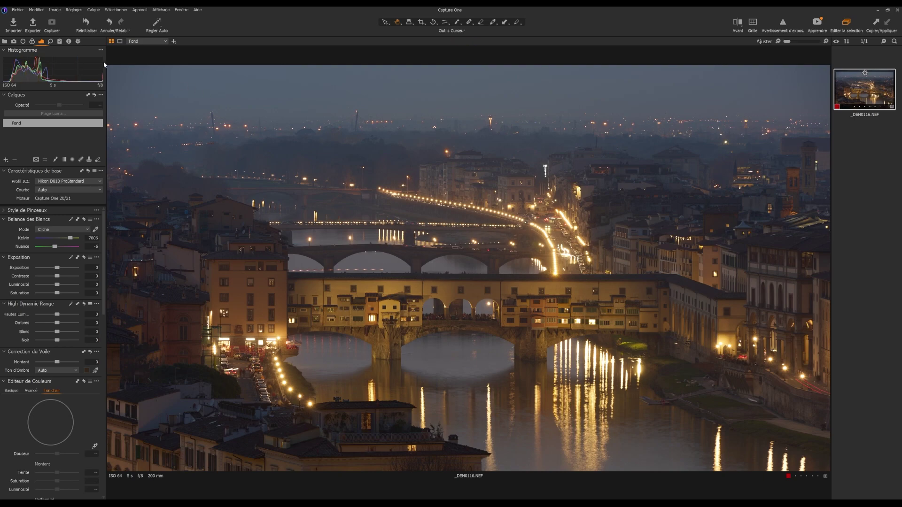
- Check the settings of the JPEG sRGB 1600px for web process recipe and return to the image adjustments
click(78, 42)
click(87, 154)
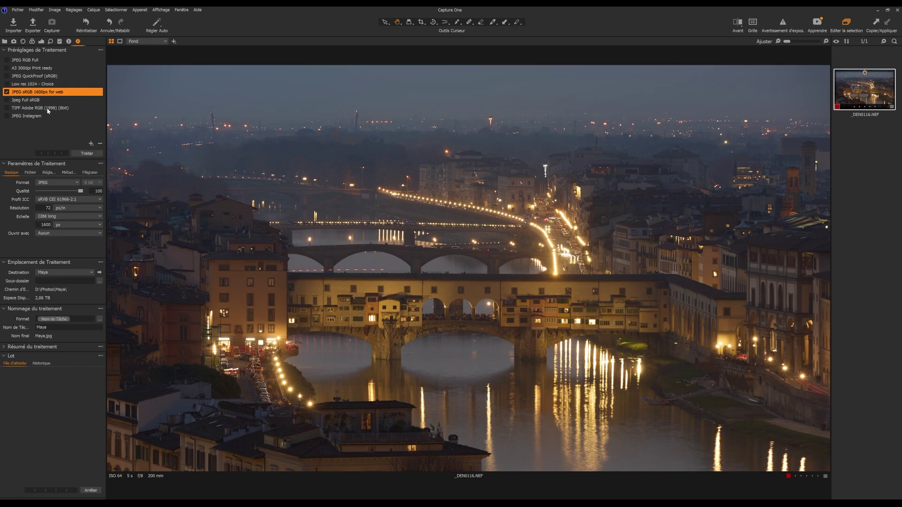
click(42, 41)
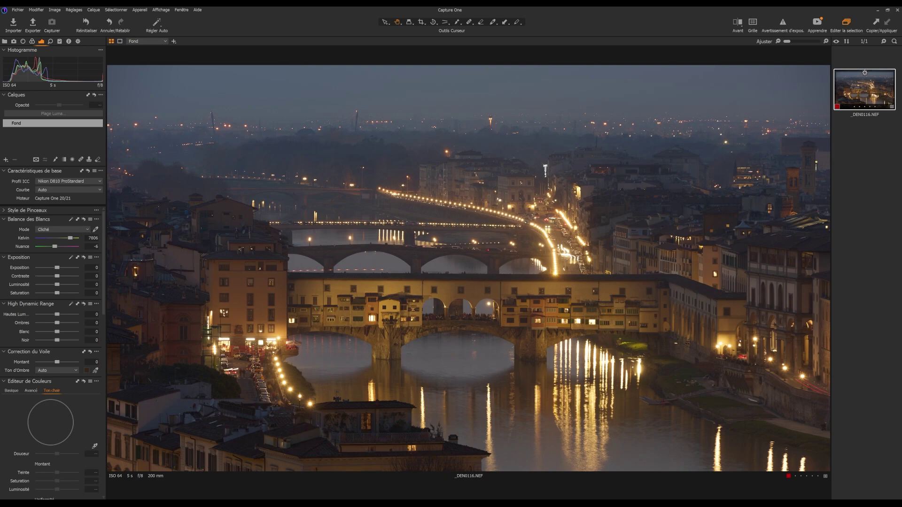
- Try the Ensoleillé, Flash and Ombre white balance modes on the photo
click(85, 230)
click(66, 248)
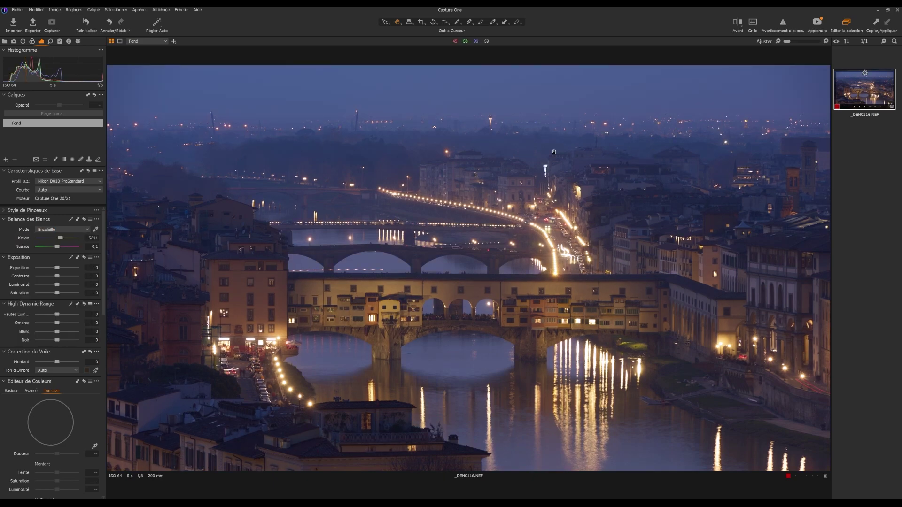
click(73, 230)
click(56, 253)
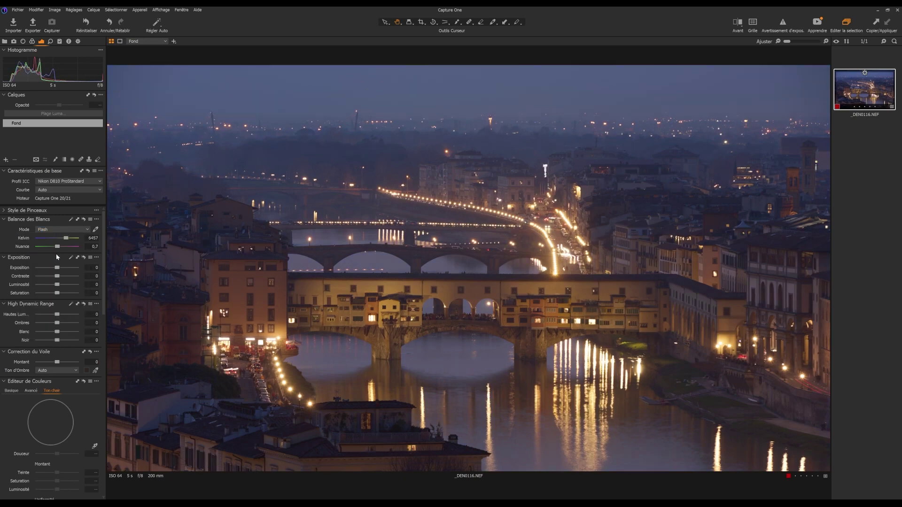
click(64, 230)
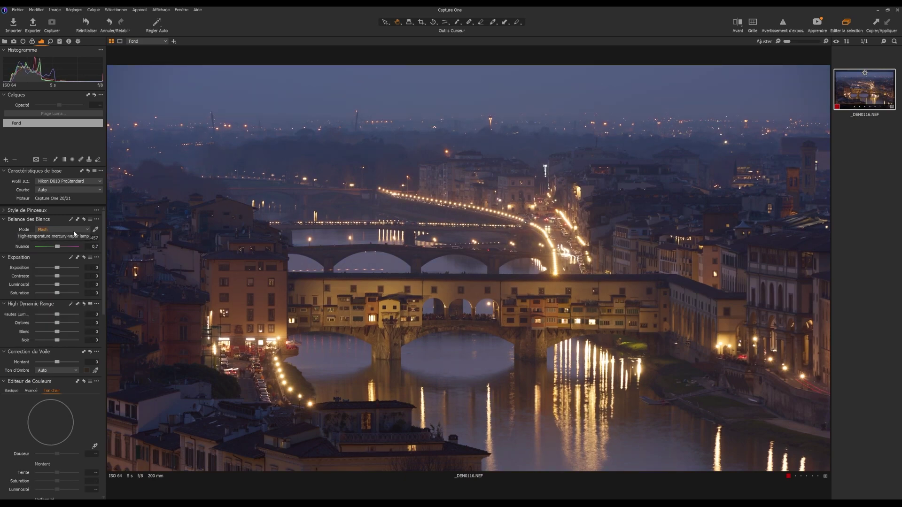
click(56, 269)
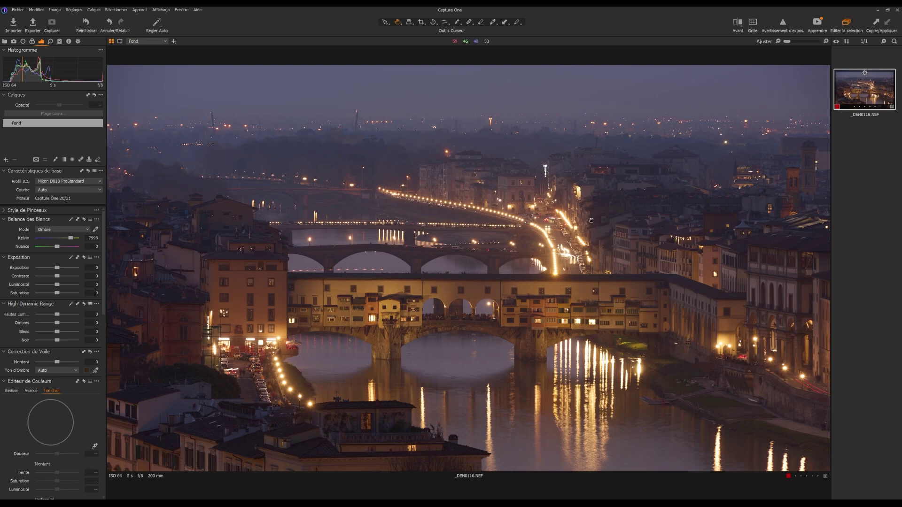
- Try the Incandescent, Warm white fluorescent and Lumière du jour fluorescente white balance modes on the photo
click(70, 229)
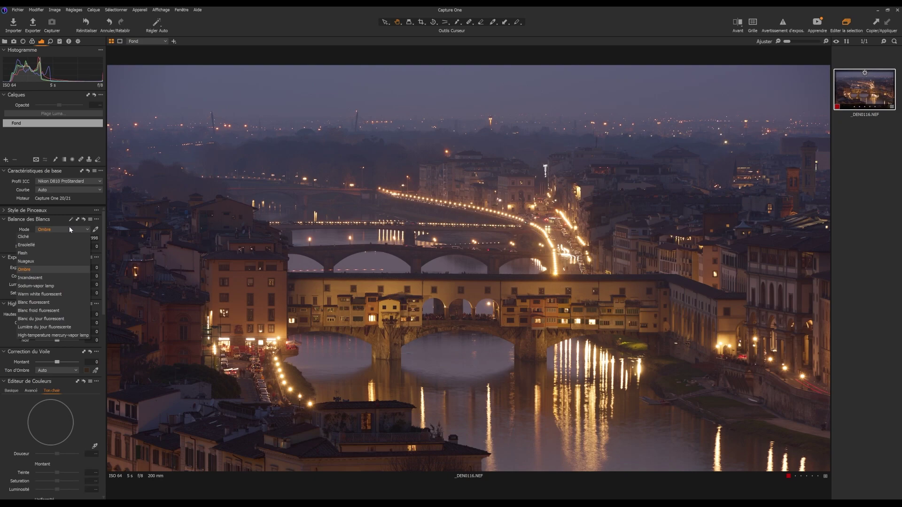
click(38, 279)
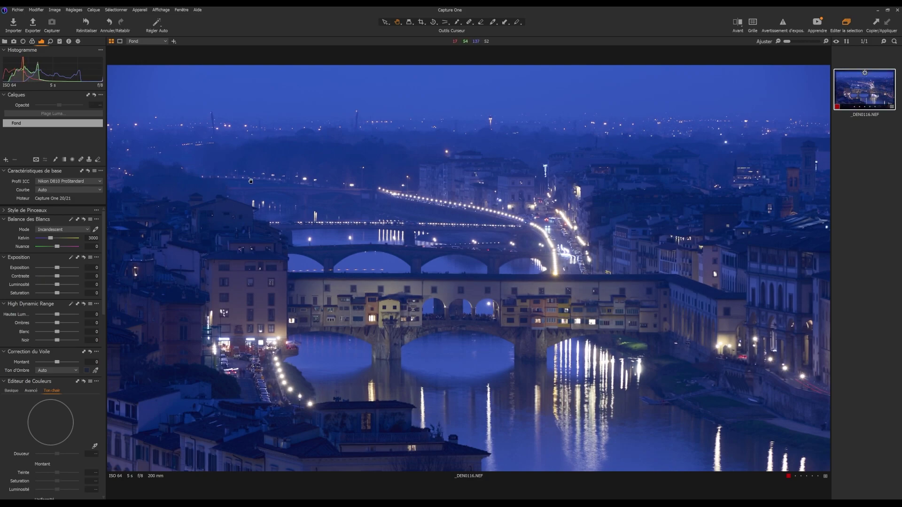
click(62, 230)
click(44, 291)
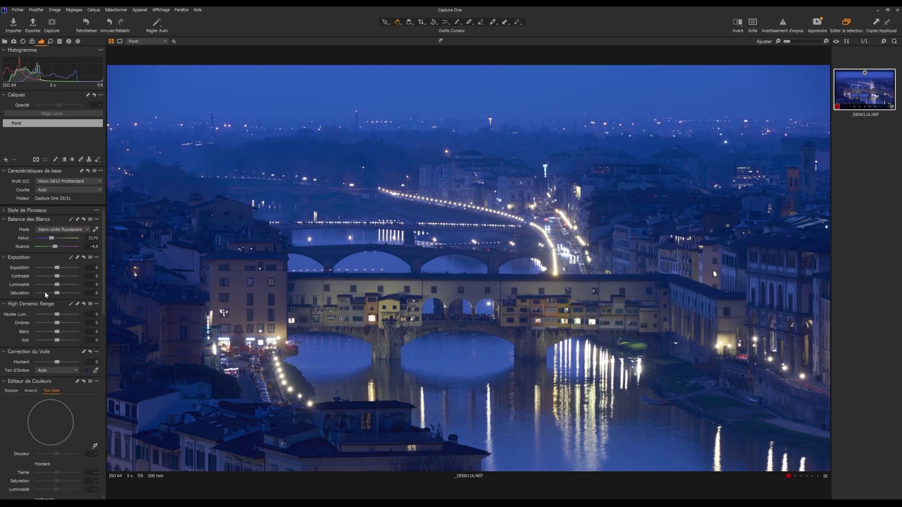
click(63, 229)
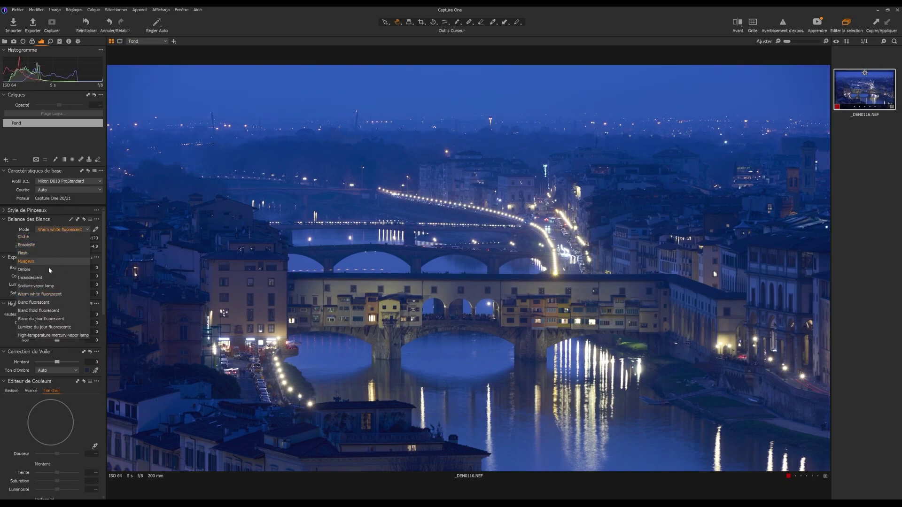
click(44, 326)
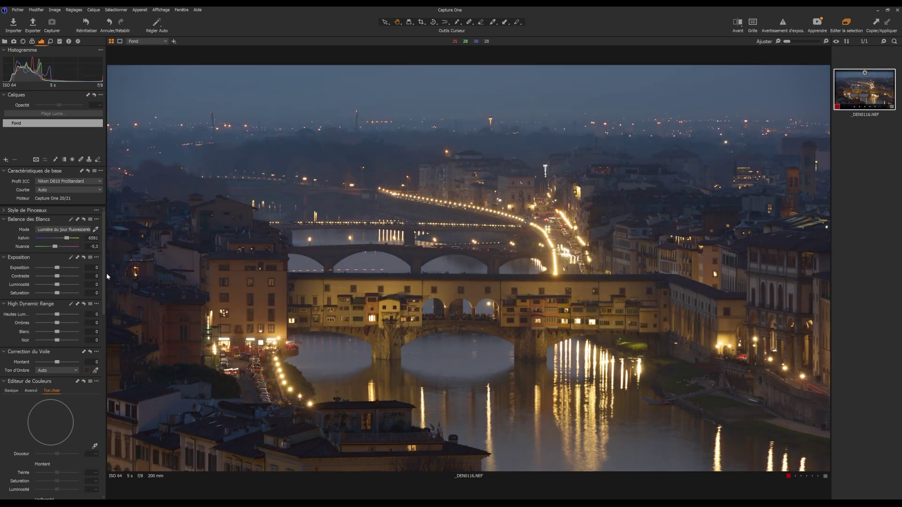
- Set the photo's white balance mode to Ensoleillé
click(77, 229)
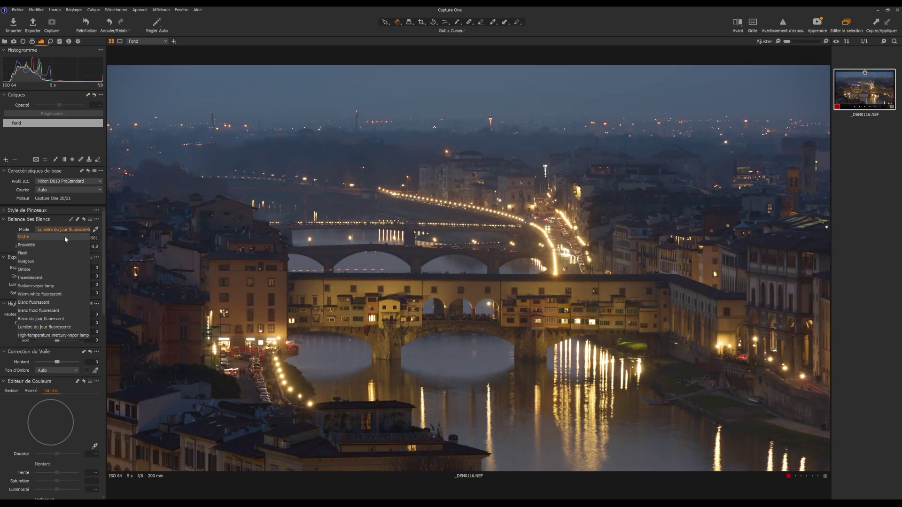
click(44, 319)
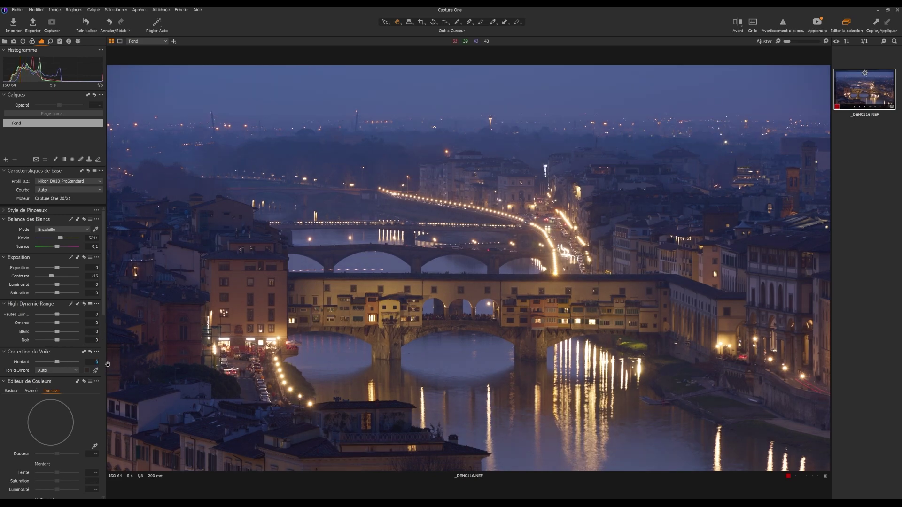
- Set the Correction du Voile amount to 35 and sample its shadow tone manually near the bright street-level lights beside the bridge
key(Return)
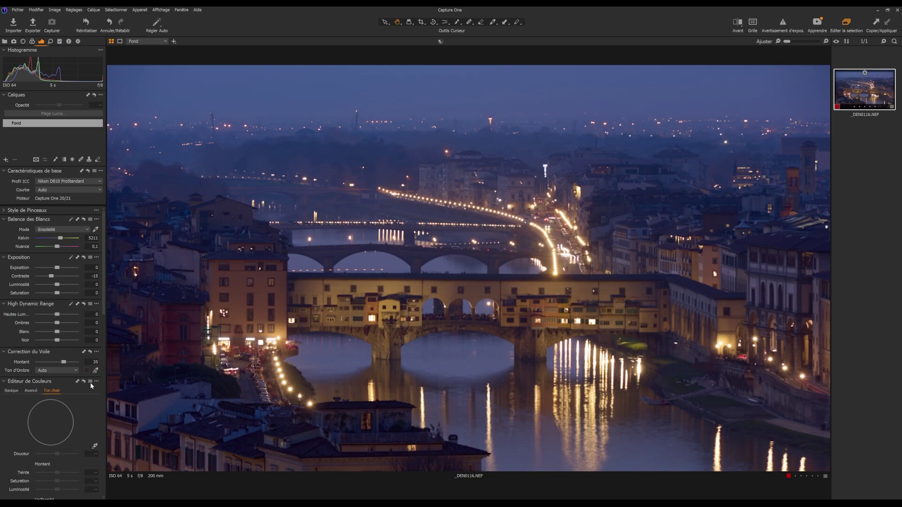
click(96, 371)
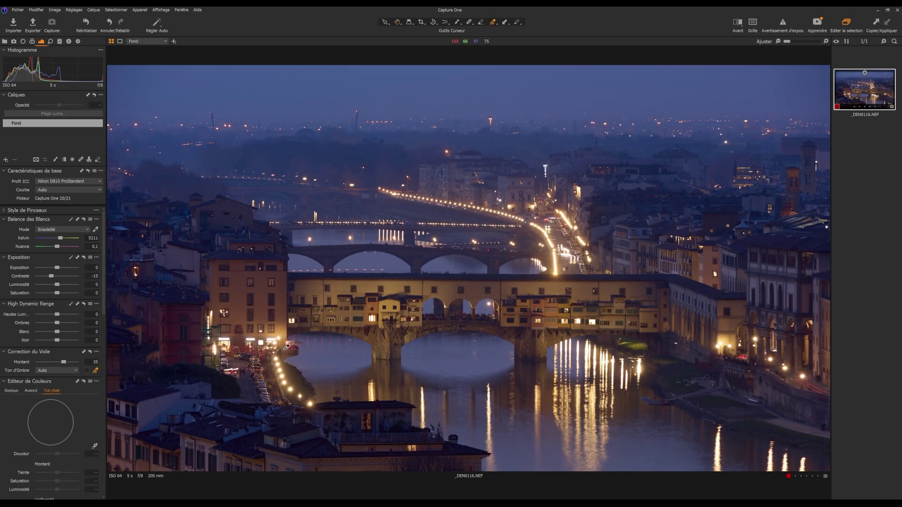
click(350, 281)
click(358, 224)
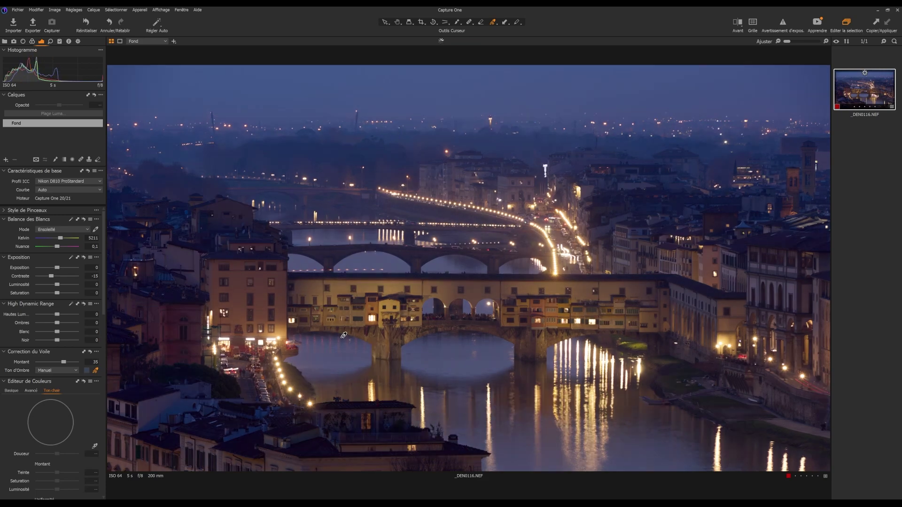
click(264, 340)
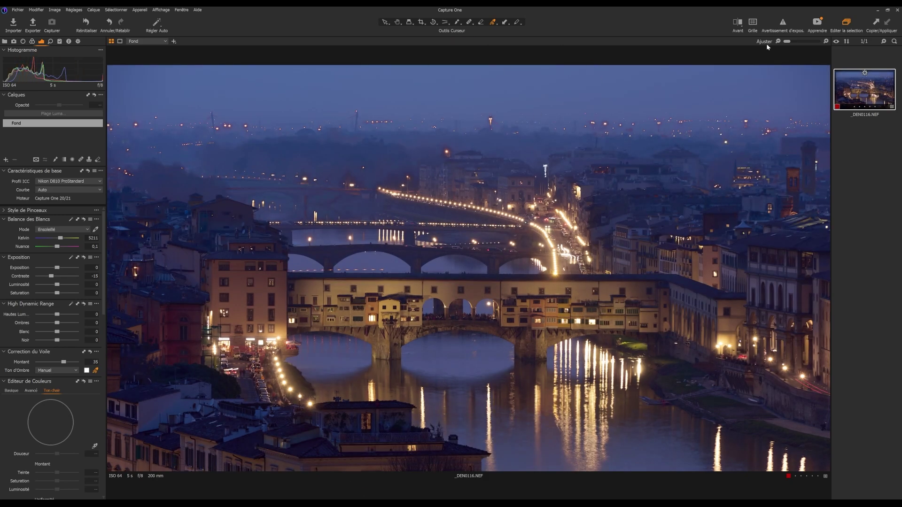
- Compare the photo with its unadjusted version in a split before/after view, then return to the normal view
click(738, 22)
drag(459, 273, 440, 262)
click(738, 23)
click(385, 22)
- Sample the blue sky with the Ton chair colour picker, set Douceur to 30 and widen the selected colour range
scroll(57, 367, down, 2)
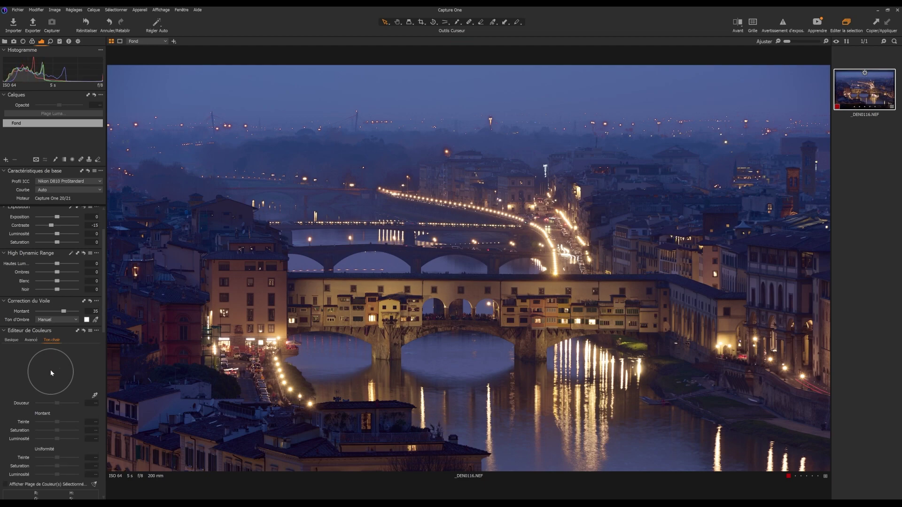
click(96, 396)
click(397, 141)
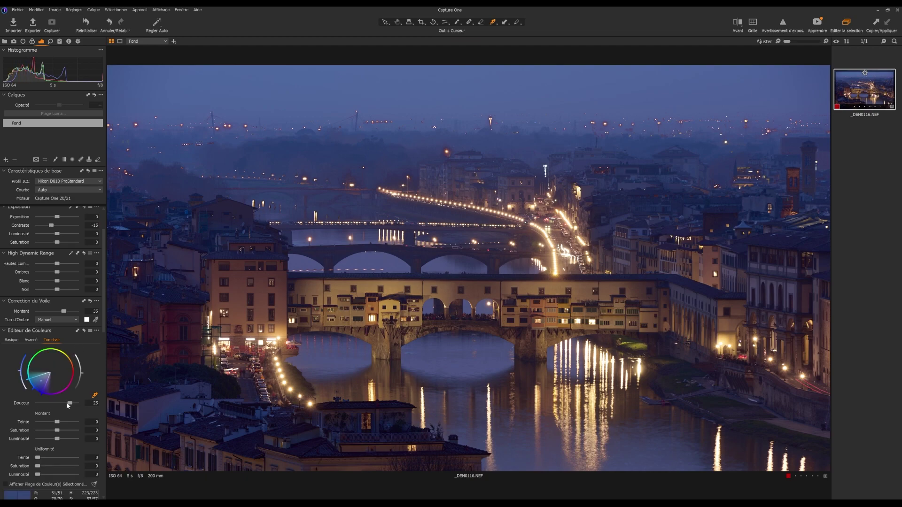
drag(69, 405, 77, 405)
drag(28, 378, 49, 398)
- Preview the selected blue range, extend it slightly towards purple and create a layer mask from it, with the range preview switched off
scroll(68, 388, down, 3)
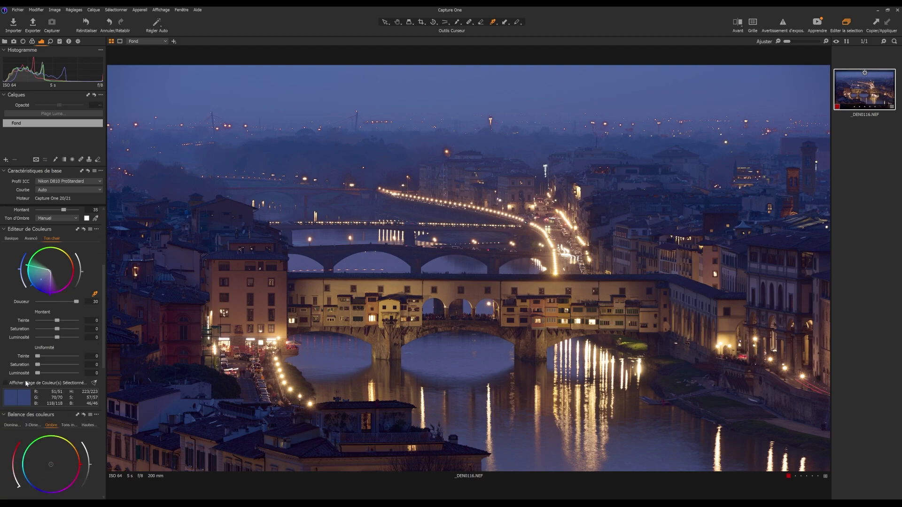
click(5, 383)
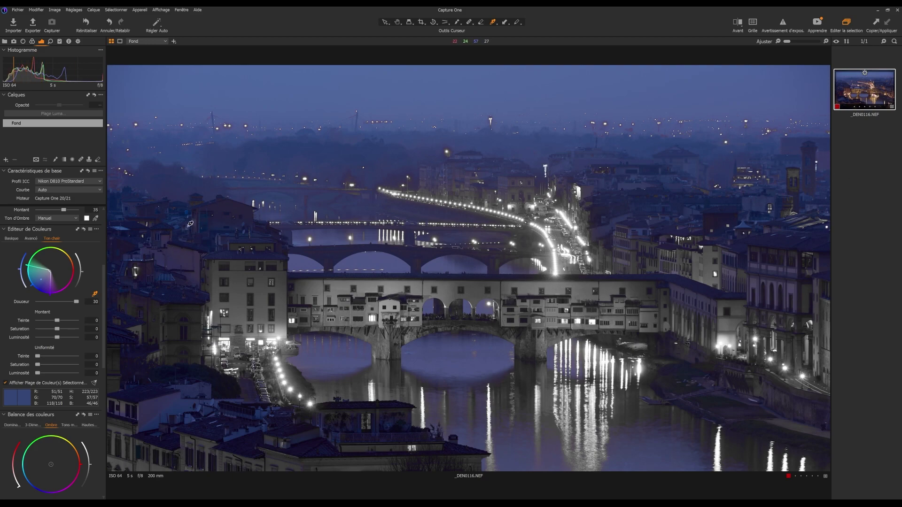
drag(50, 295, 53, 295)
click(97, 230)
click(89, 249)
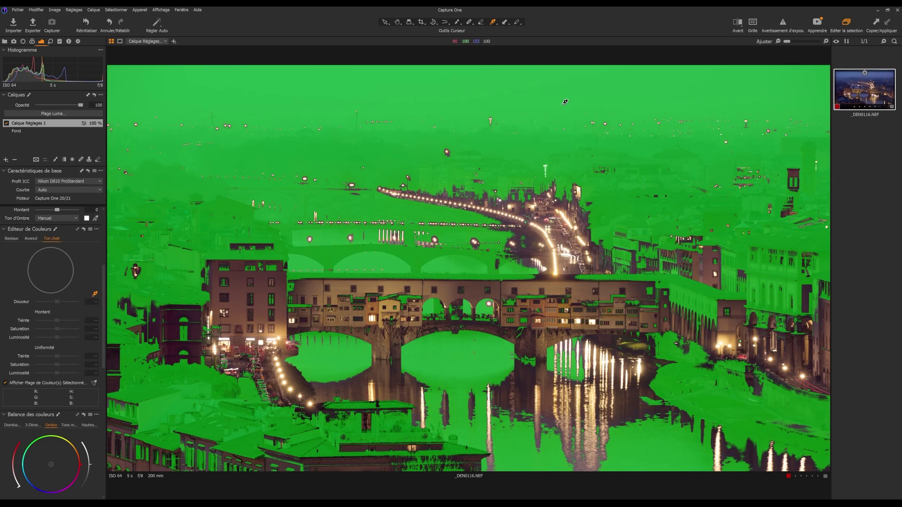
click(6, 384)
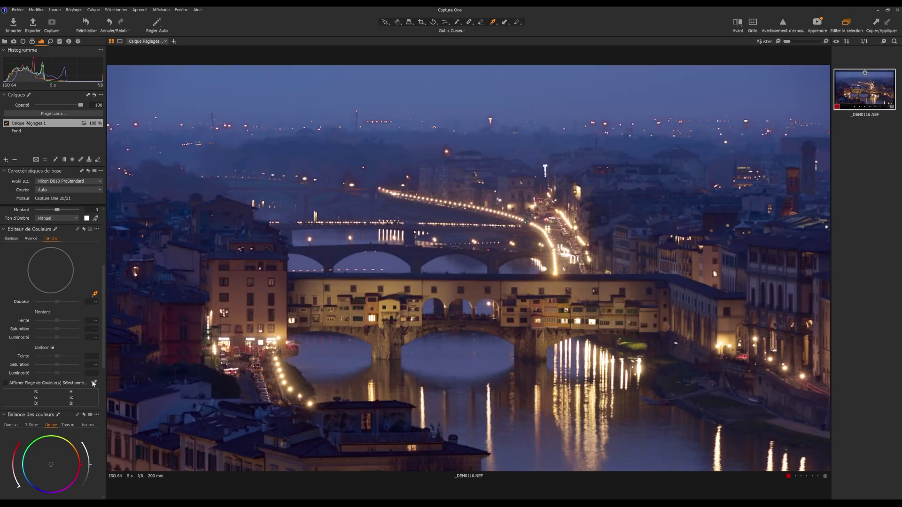
- Sample the sky on the masked layer; set uniformity to Teinte 73, Saturation 51, Luminosité 0 and amounts to Teinte -1,9, Saturation 10,2, Luminosité -7,4
click(96, 294)
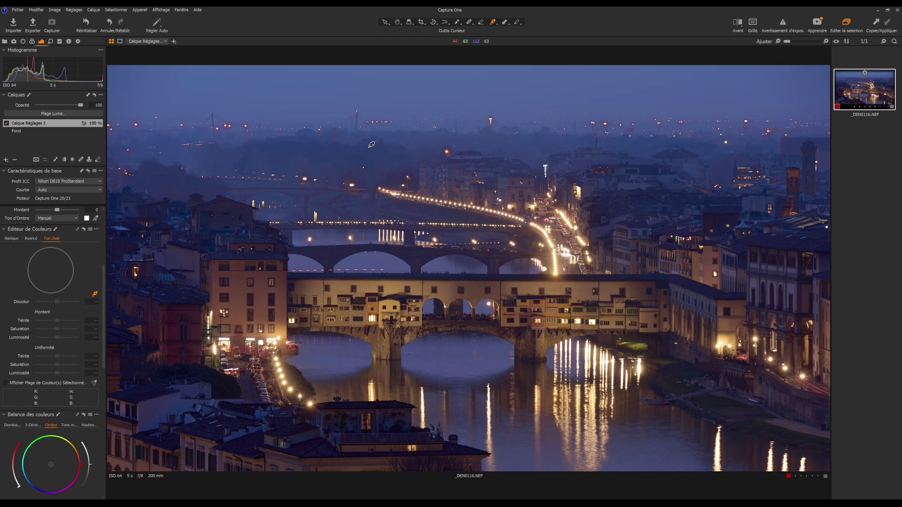
click(390, 146)
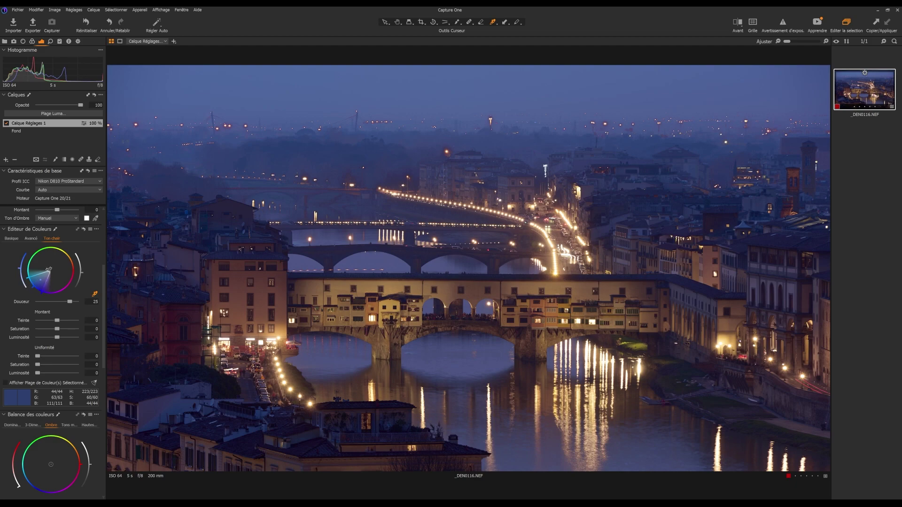
drag(40, 356, 39, 375)
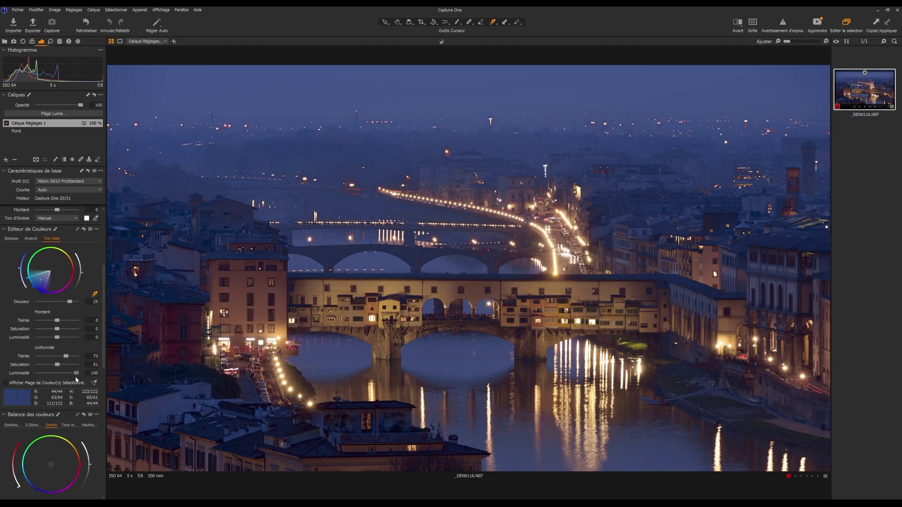
drag(76, 373, 5, 372)
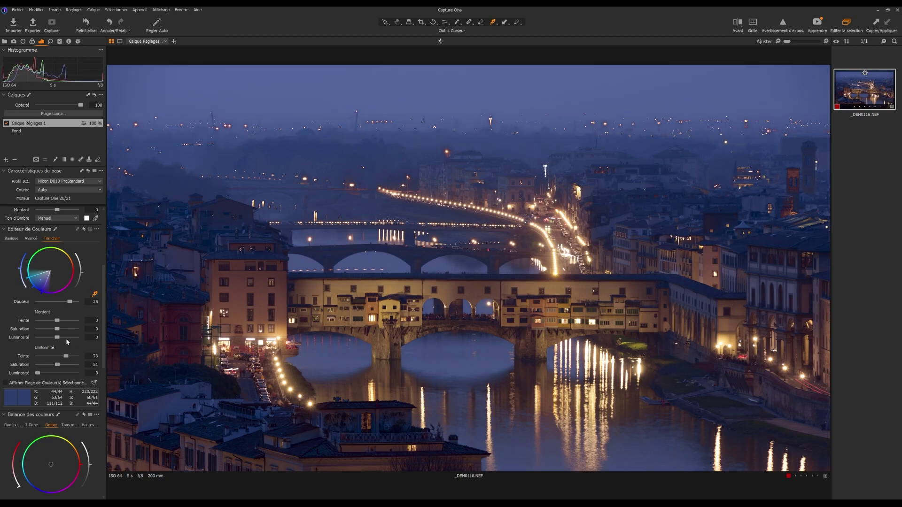
mouse_move(57, 328)
mouse_down()
mouse_move(65, 330)
mouse_move(42, 324)
mouse_move(79, 324)
mouse_move(49, 324)
mouse_move(47, 337)
mouse_move(85, 333)
mouse_move(24, 336)
mouse_move(43, 338)
mouse_up()
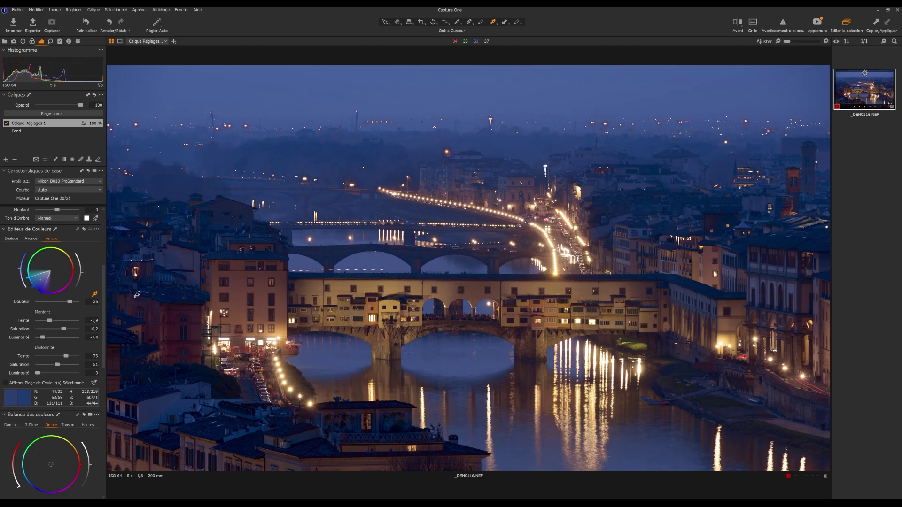
- Toggle the Calque Réglages 1 layer off and on to compare its effect on the photo
key(z)
key(z)
click(7, 123)
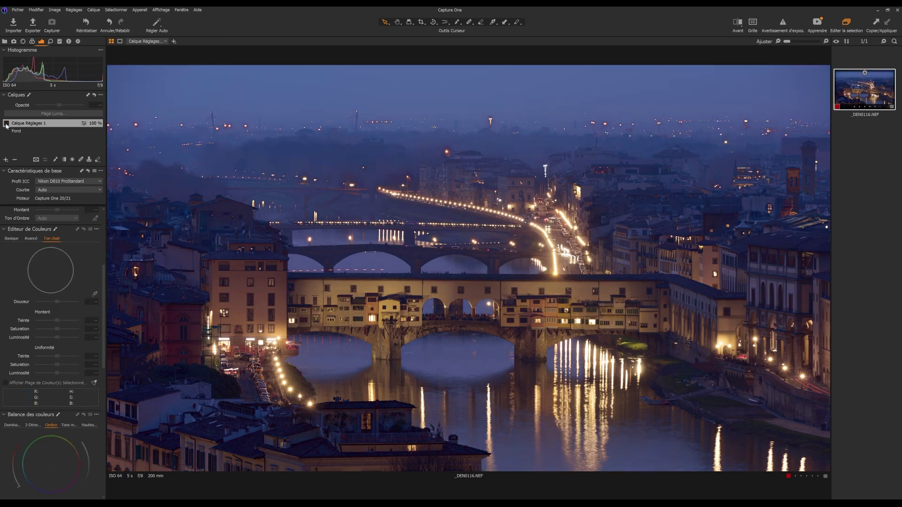
click(6, 124)
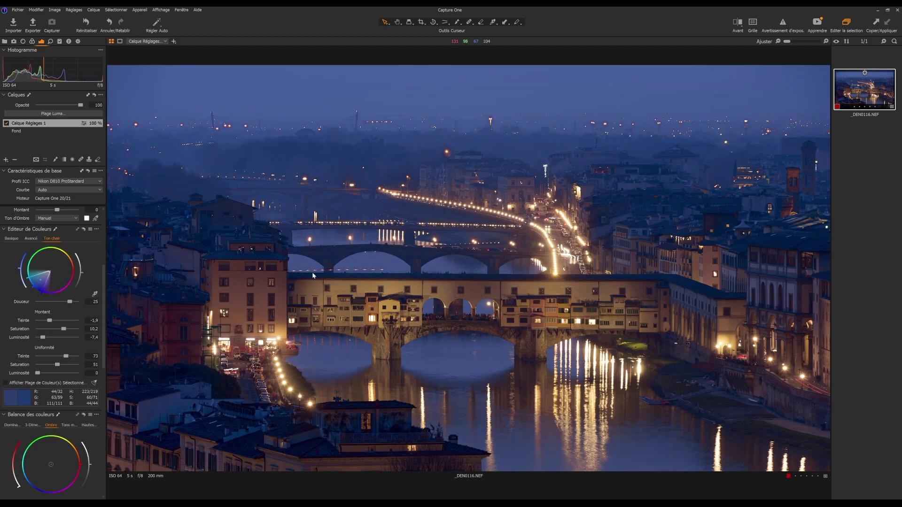
- Set the High Dynamic Range of Calque Réglages 1 to Hautes Lumières -70, Ombres -7 and Blanc -53
scroll(79, 318, up, 5)
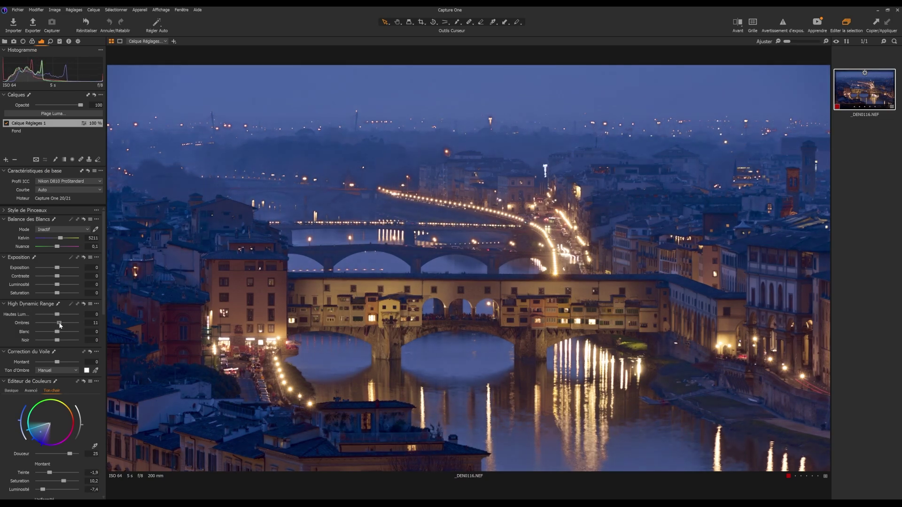
drag(58, 325, 56, 325)
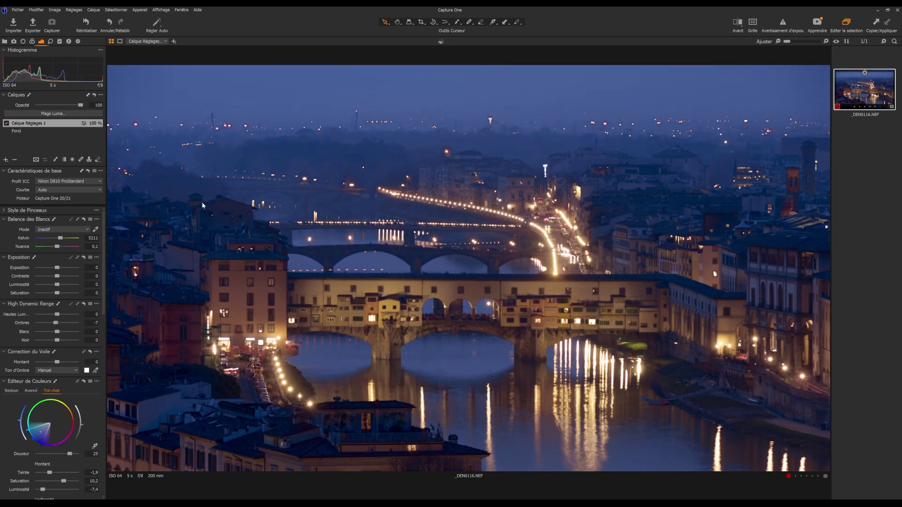
drag(57, 315, 124, 321)
drag(59, 320, 48, 341)
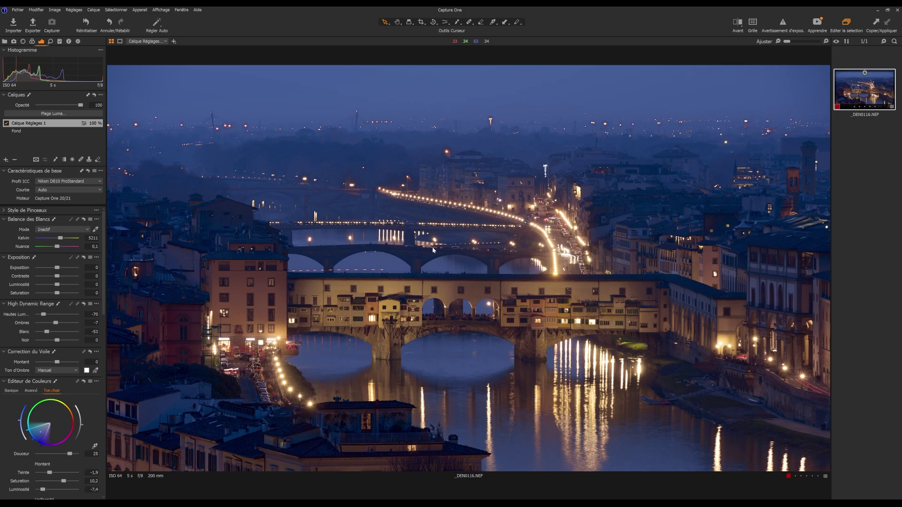
- Add a second adjustment layer and draw a vertical linear gradient mask from the sky down past the horizon
click(7, 161)
click(64, 162)
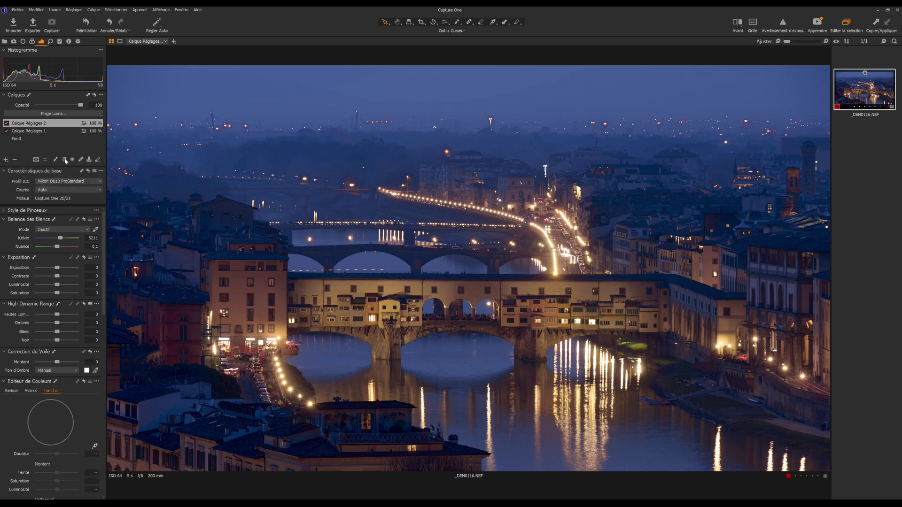
click(64, 160)
drag(437, 97, 436, 164)
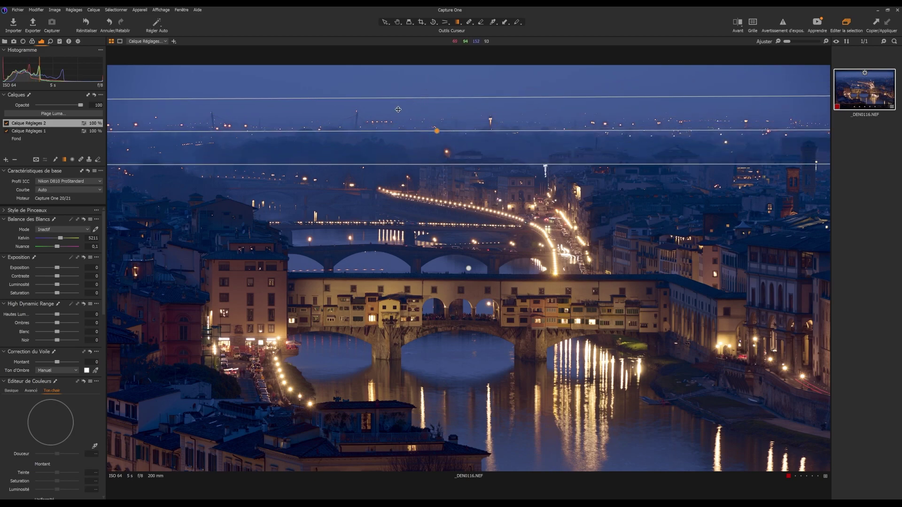
- Set the gradient layer's Hautes Lumières to -35, Ombres to -44 and Blanc to -45, and lower its Luma curve's white point output to 239
mouse_move(58, 323)
mouse_down()
mouse_move(52, 332)
mouse_move(55, 314)
mouse_move(48, 334)
mouse_up()
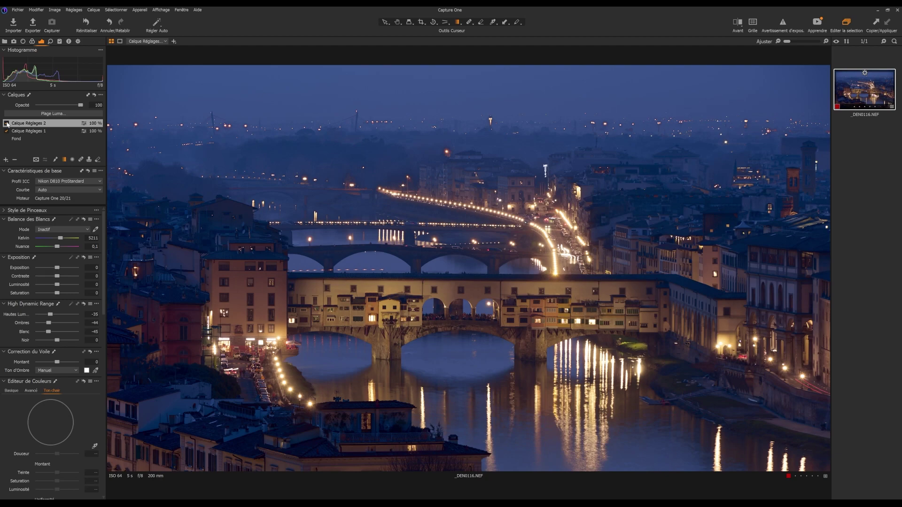
scroll(55, 335, down, 10)
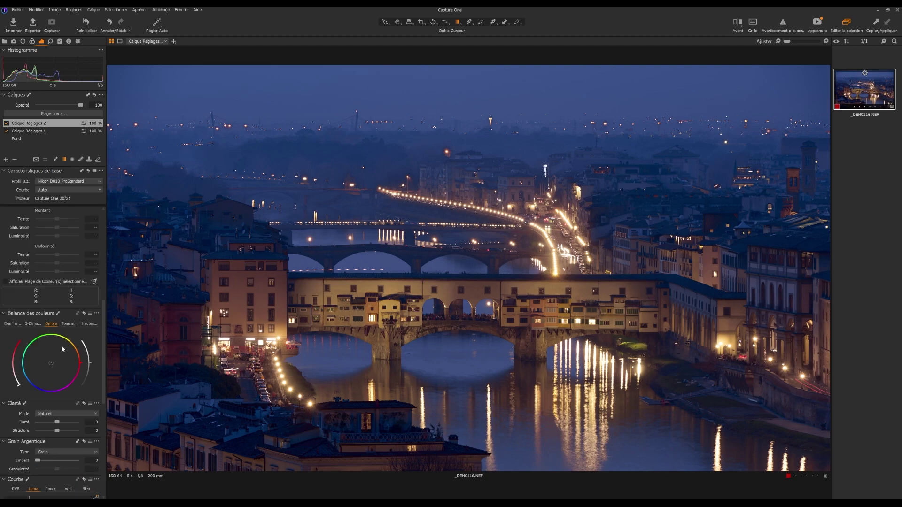
drag(97, 311, 100, 314)
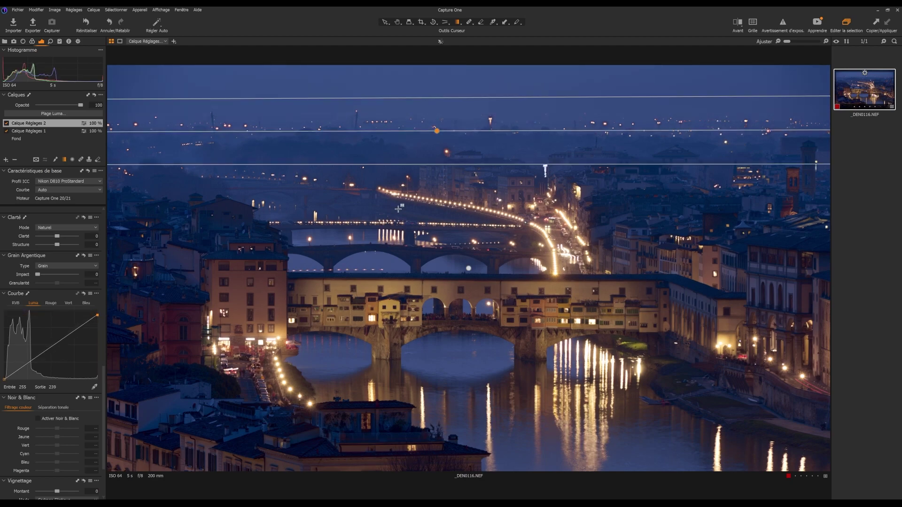
click(398, 21)
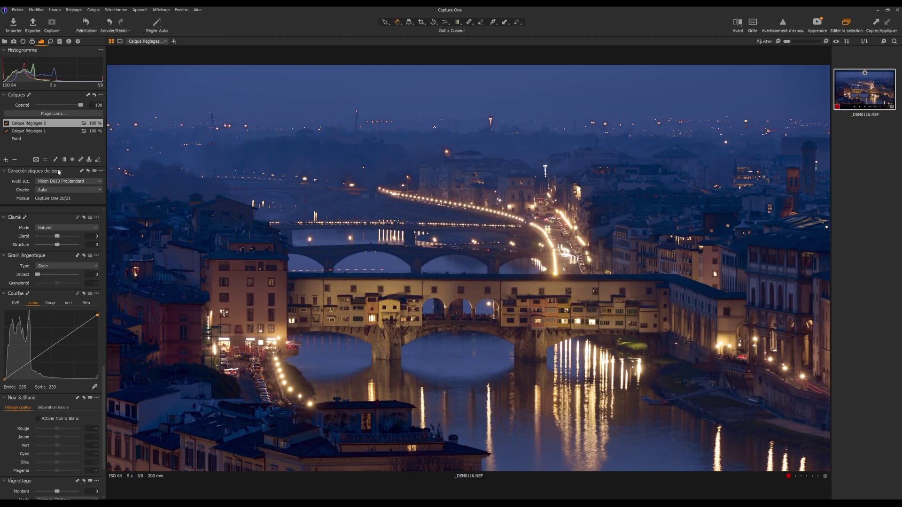
- Set the exposure Saturation of the gradient layer to 3
scroll(79, 235, up, 10)
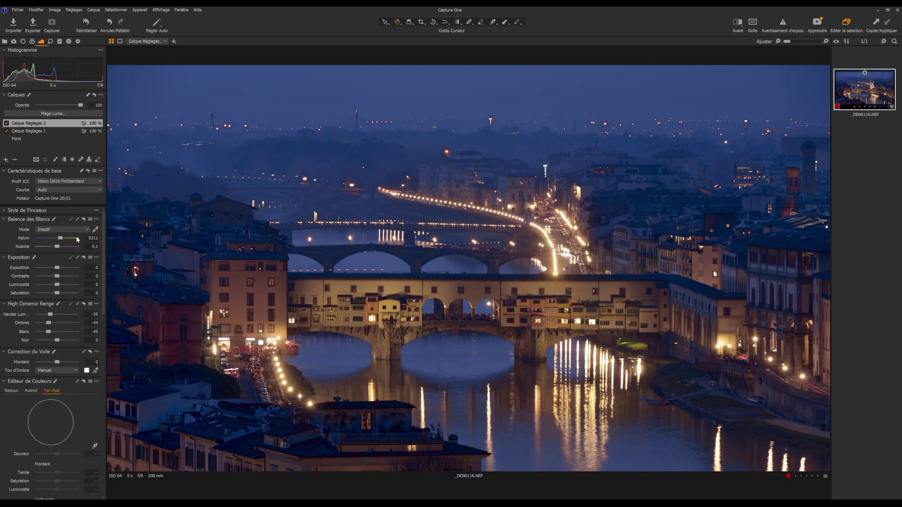
drag(57, 292, 58, 294)
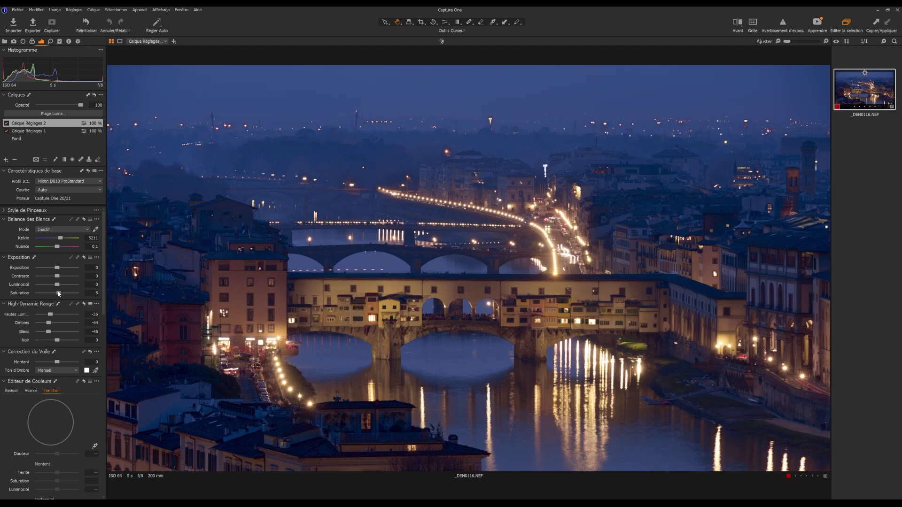
drag(59, 294, 58, 294)
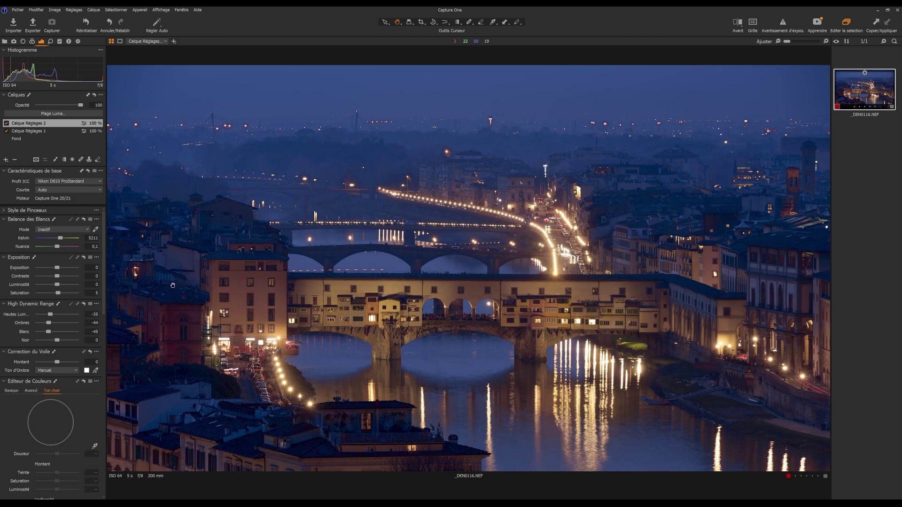
- Switch to the Fond layer and sample the warm tone of the bridge facade with the Ton chair colour picker
click(27, 138)
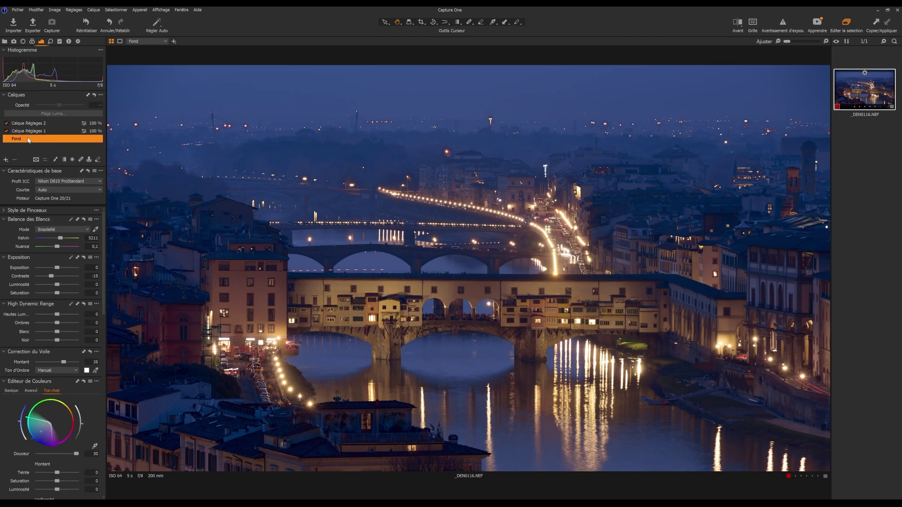
scroll(38, 275, down, 5)
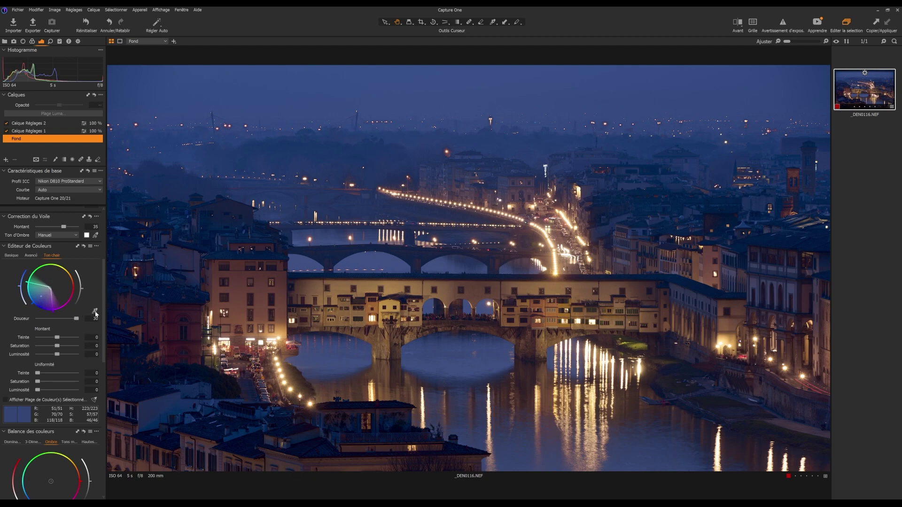
click(95, 312)
click(397, 285)
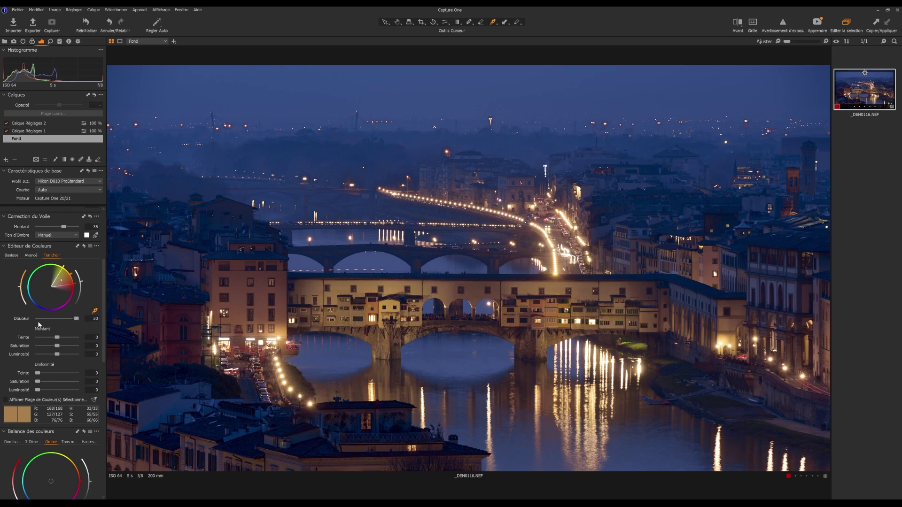
- Widen the Ton chair colour range through red into magenta with the selected range displayed, and create a masked layer from that selection
click(21, 402)
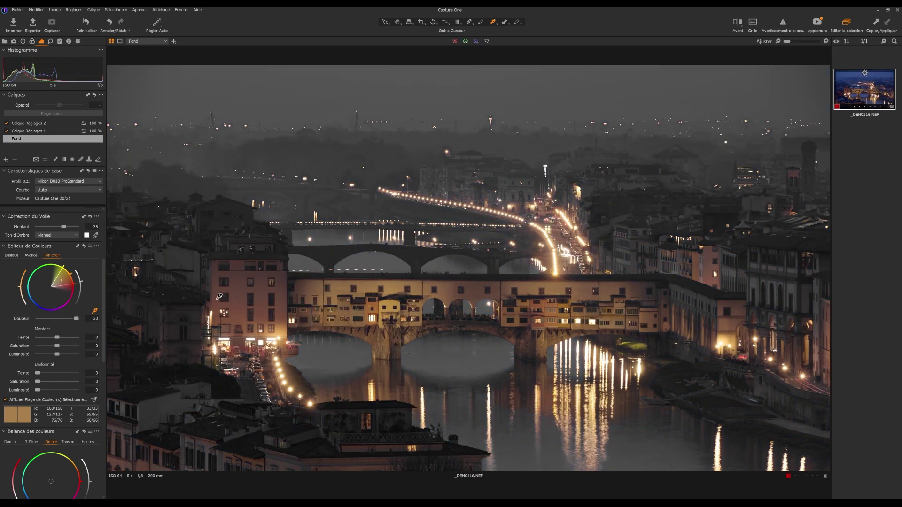
drag(73, 284, 64, 310)
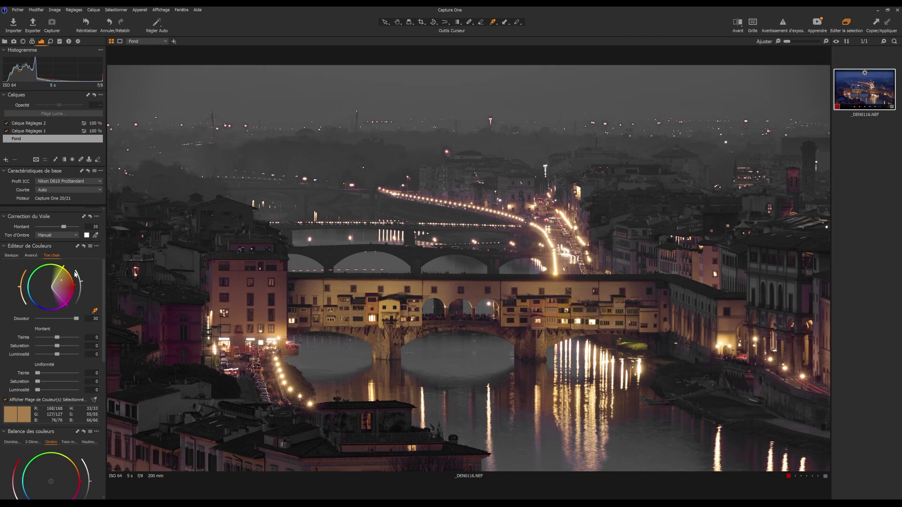
drag(64, 265, 62, 264)
click(96, 246)
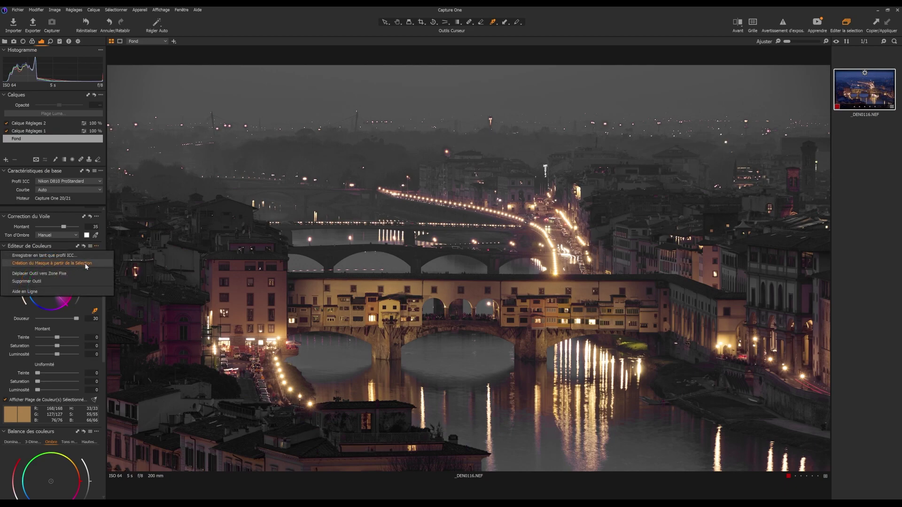
click(86, 266)
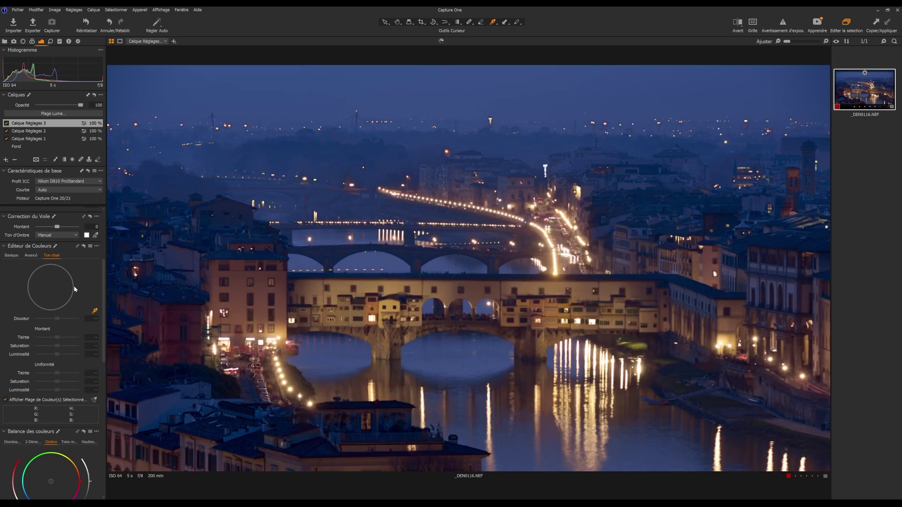
- Sample the warm tone of the bridge facade as the new masked layer's Ton chair colour, then turn off the selected-range display
scroll(58, 260, up, 3)
scroll(66, 237, up, 2)
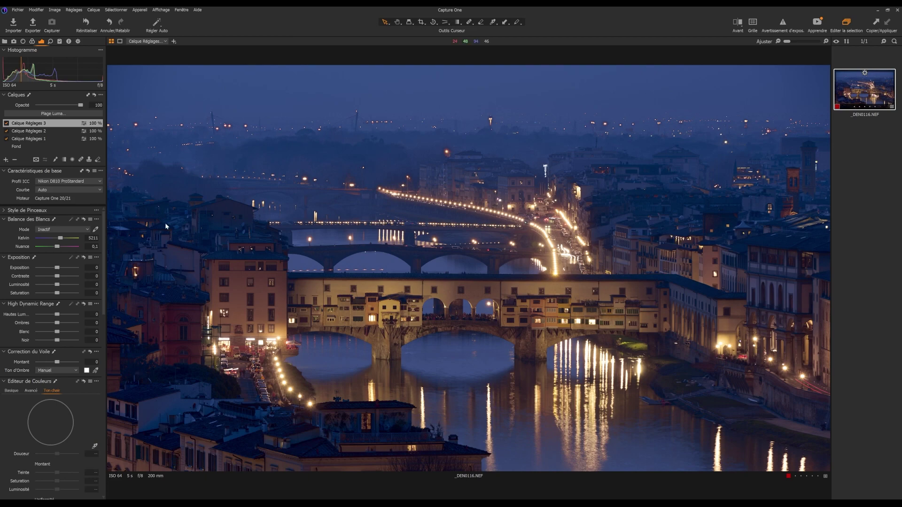
scroll(79, 337, down, 5)
scroll(86, 331, up, 4)
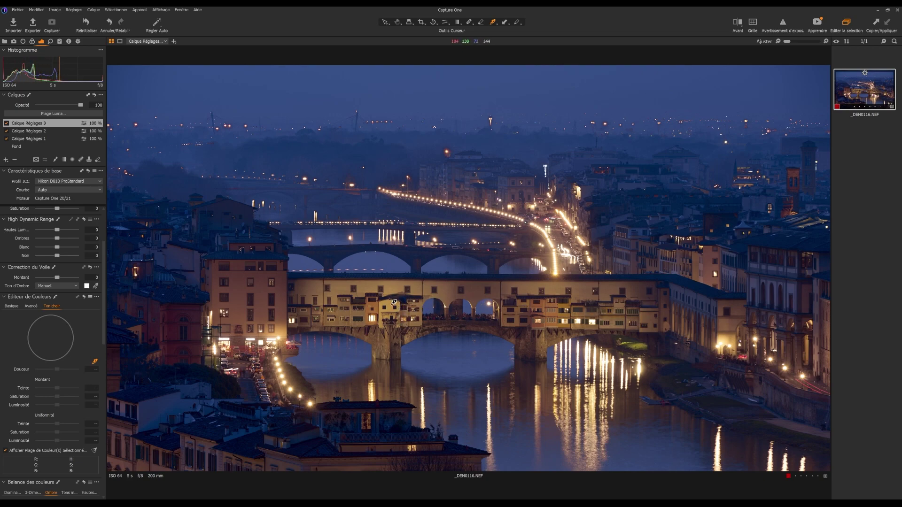
click(393, 301)
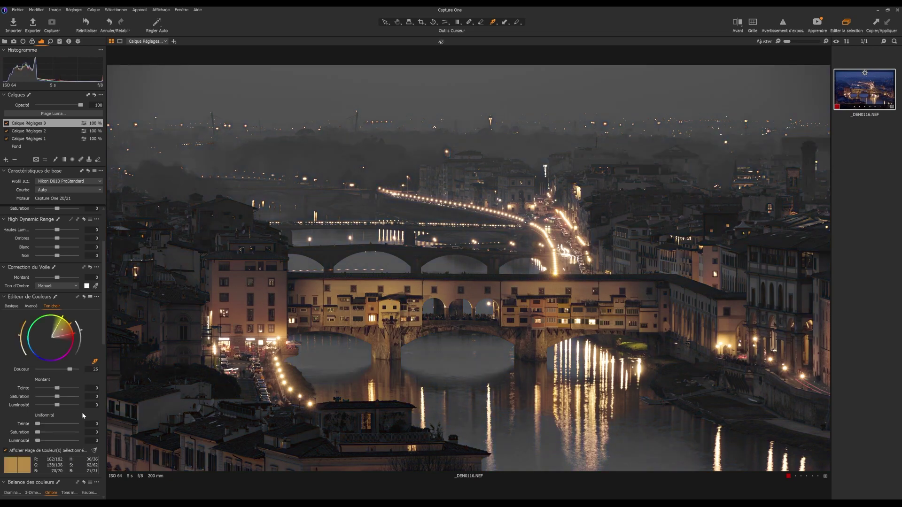
click(68, 452)
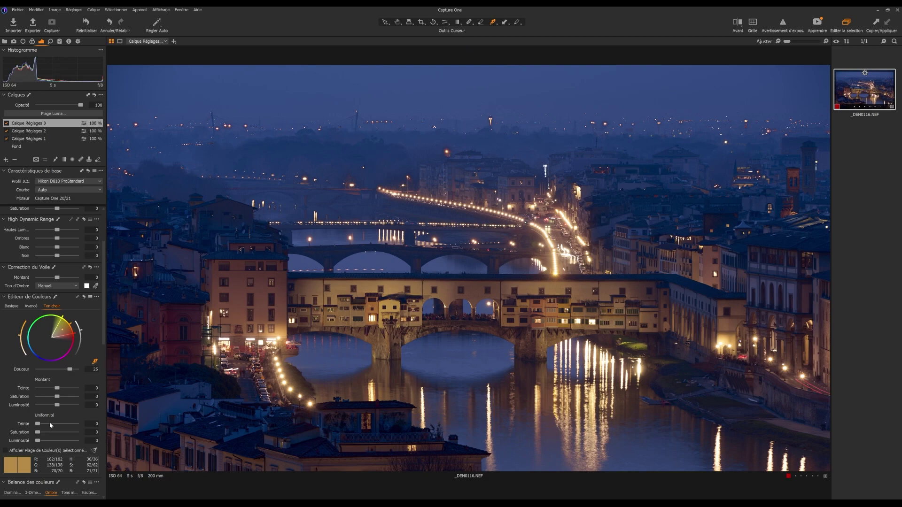
- Set the layer's Ton chair Uniformité to Teinte 76, Saturation 70, Luminosité 24, and its Montant to Teinte -3,5, Saturation 3,3, Luminosité 8,8
mouse_move(37, 427)
mouse_down()
mouse_move(73, 427)
mouse_move(41, 434)
mouse_move(50, 435)
mouse_up()
drag(37, 440, 50, 441)
drag(59, 391, 74, 404)
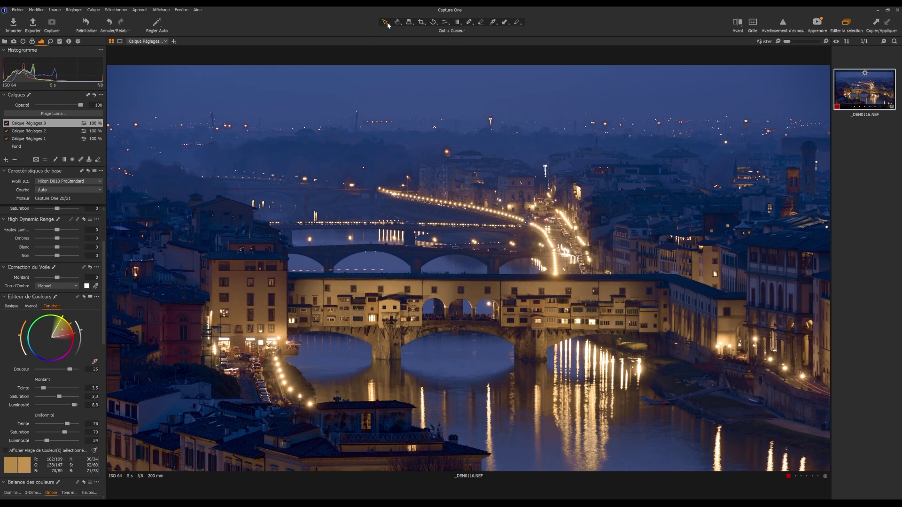
click(6, 123)
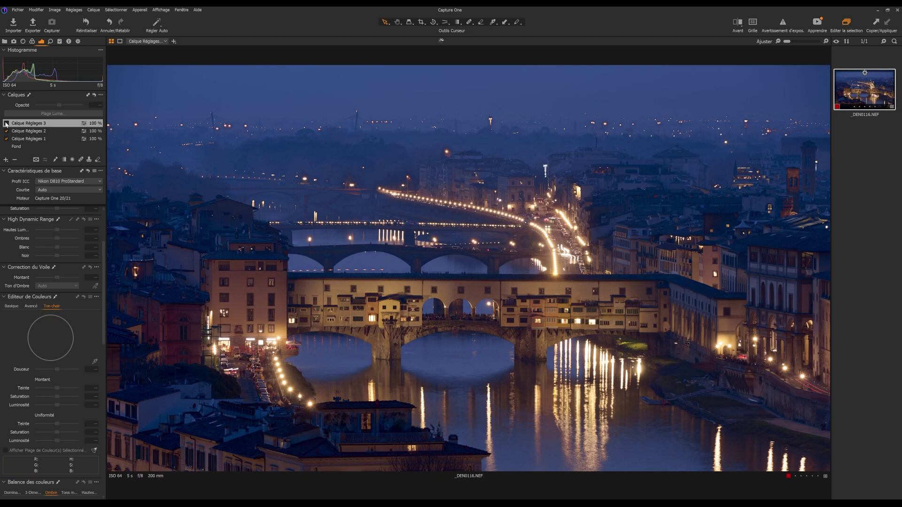
click(6, 123)
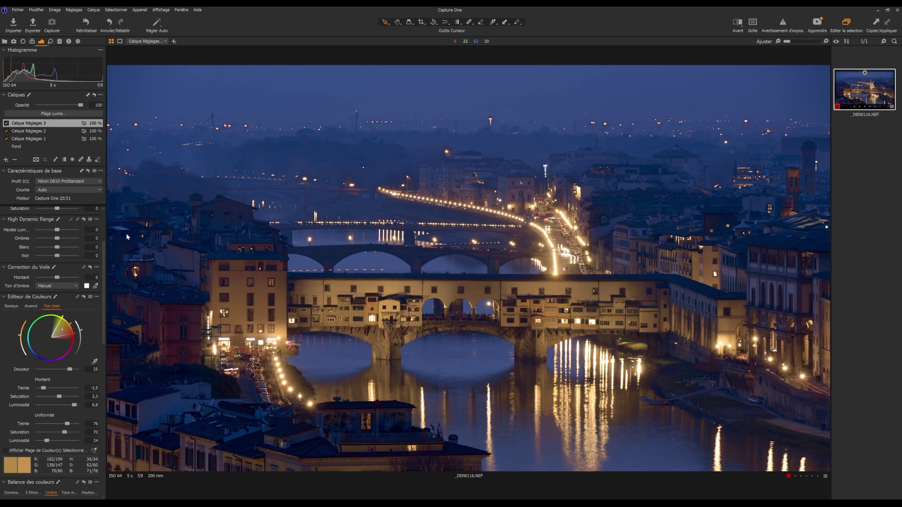
- Set the warm-tone layer's Hautes Lumières to -74, Ombres to 11, Blanc to -67 and Noir to 5, with Exposition 0,25 and Saturation 15
scroll(41, 251, up, 5)
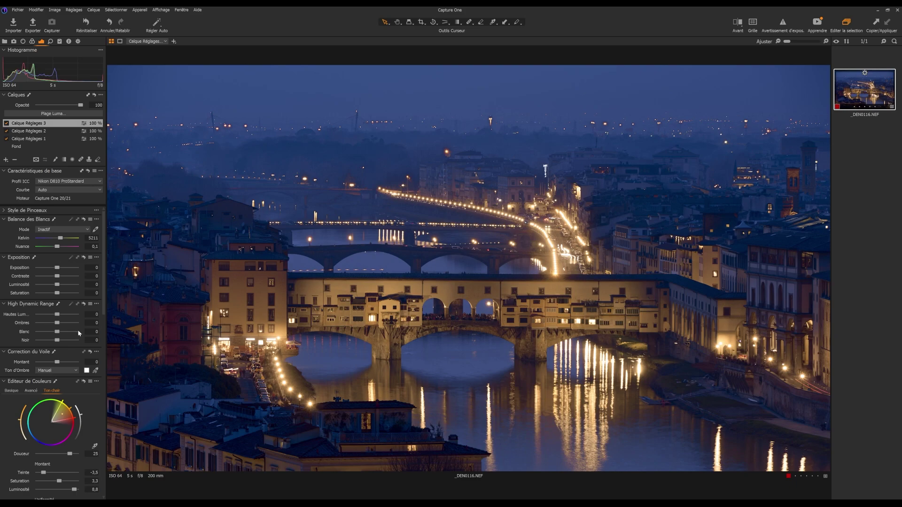
mouse_move(59, 317)
mouse_down()
mouse_move(31, 318)
mouse_move(68, 316)
mouse_up()
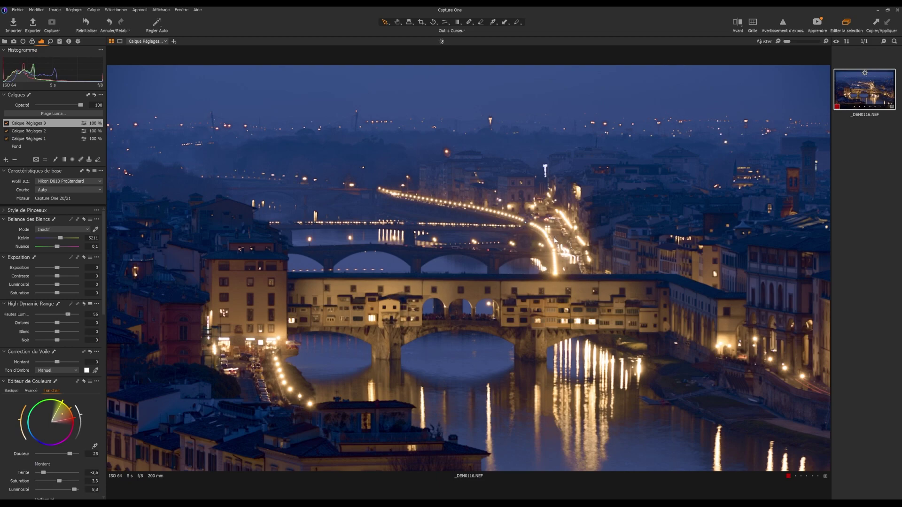
click(783, 23)
click(783, 22)
drag(68, 314, 47, 331)
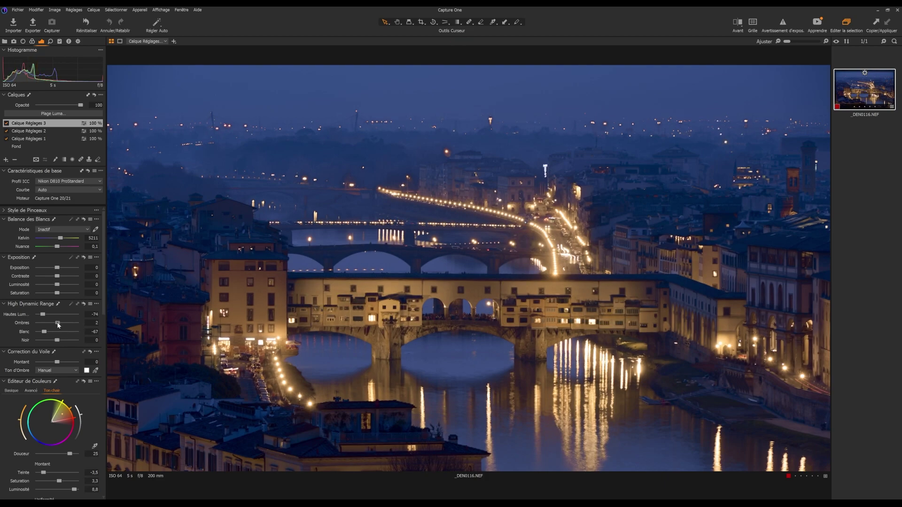
drag(59, 324, 60, 342)
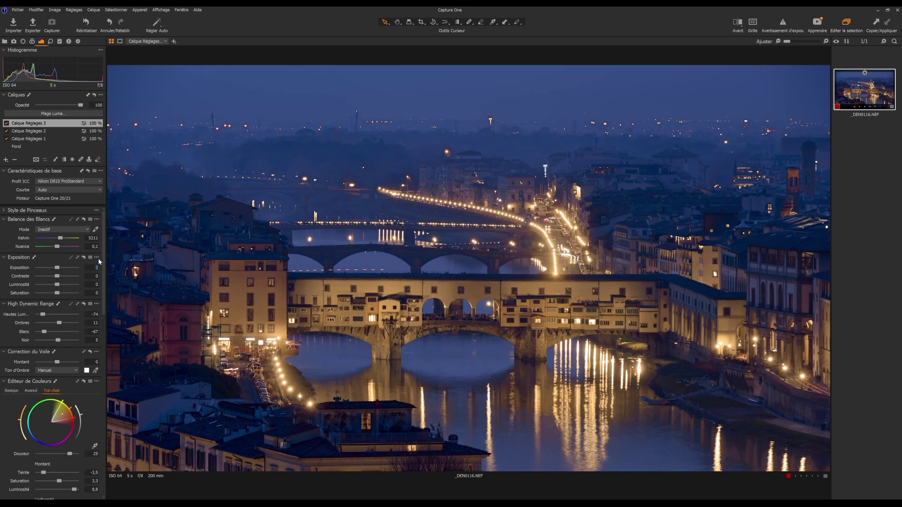
text(,25)
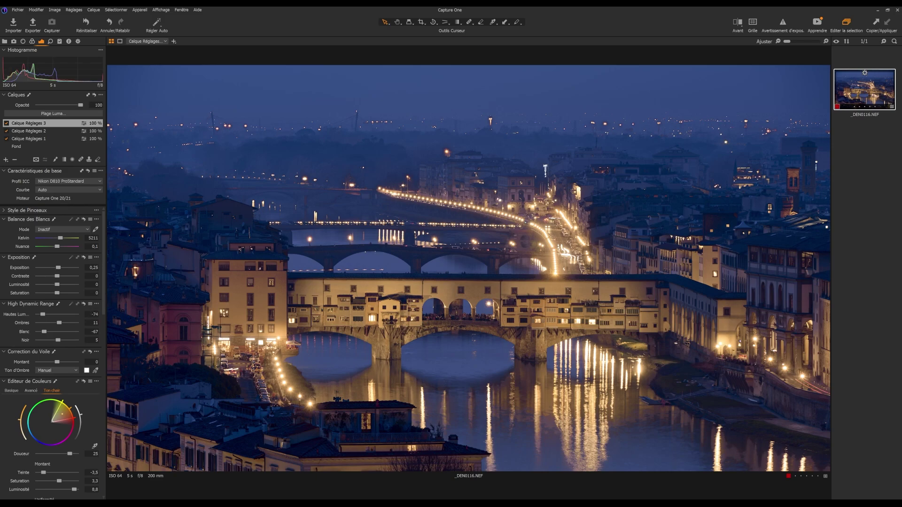
drag(60, 294, 60, 293)
- Inspect the bridge details at 100% and 1600% magnification, then return to the whole photo
drag(790, 42, 795, 43)
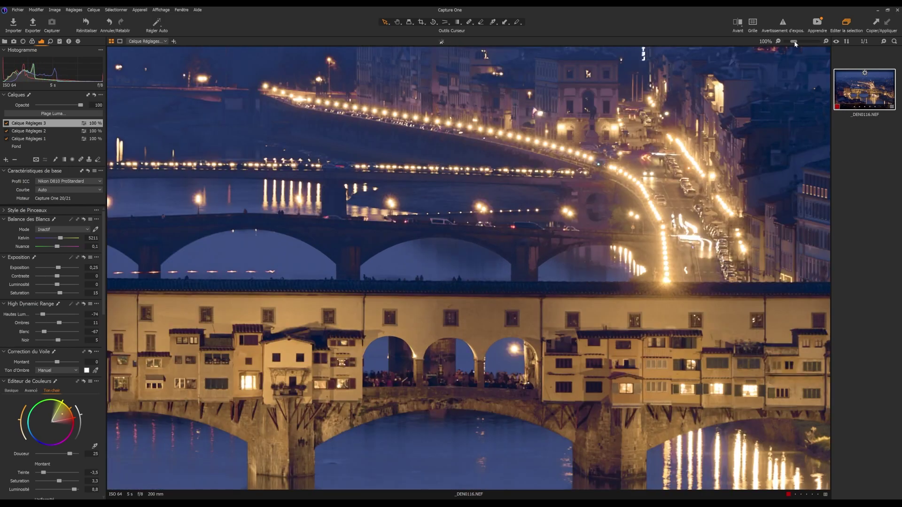
click(397, 21)
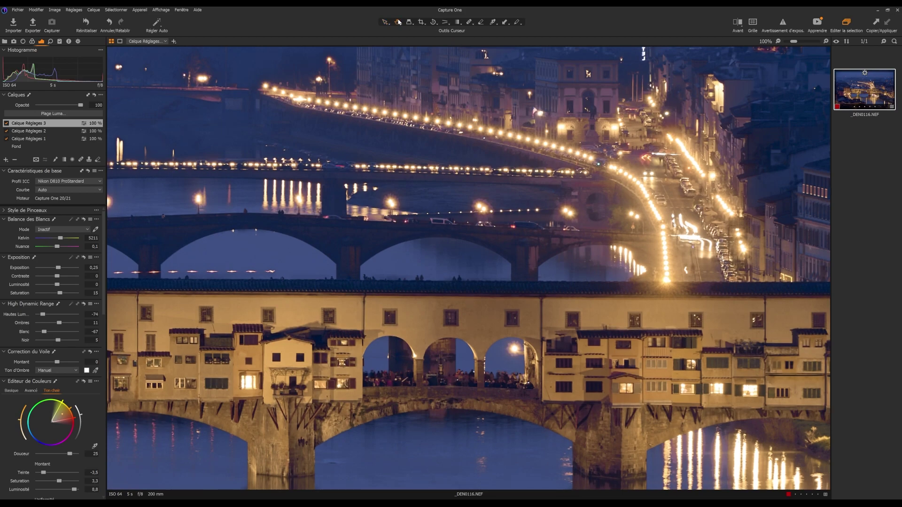
drag(795, 43, 819, 42)
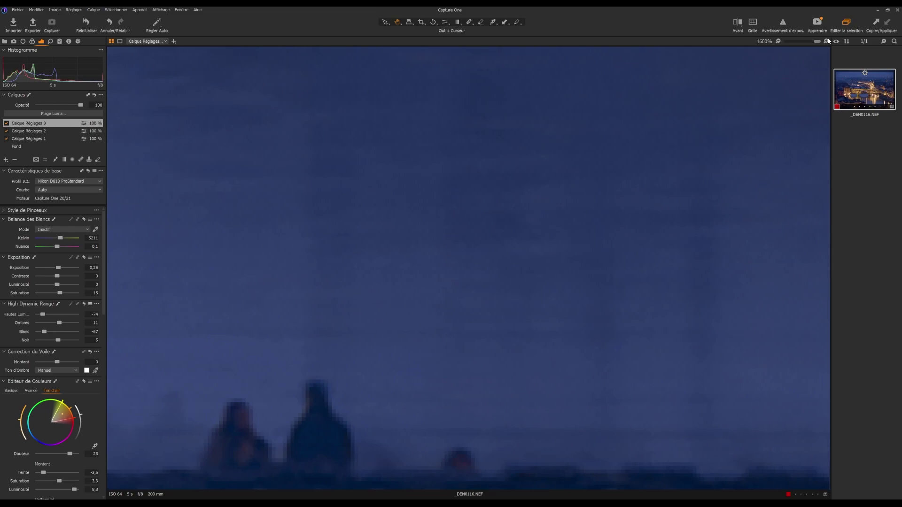
drag(818, 41, 793, 43)
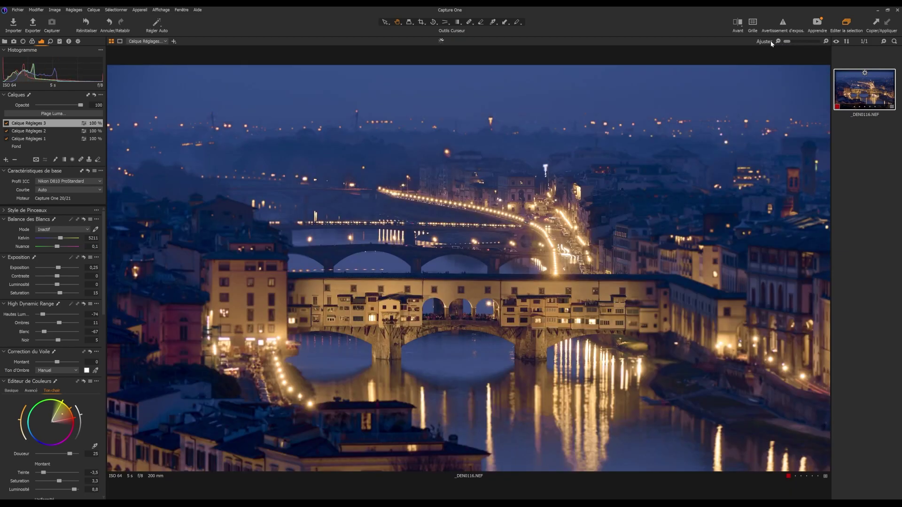
drag(793, 41, 768, 44)
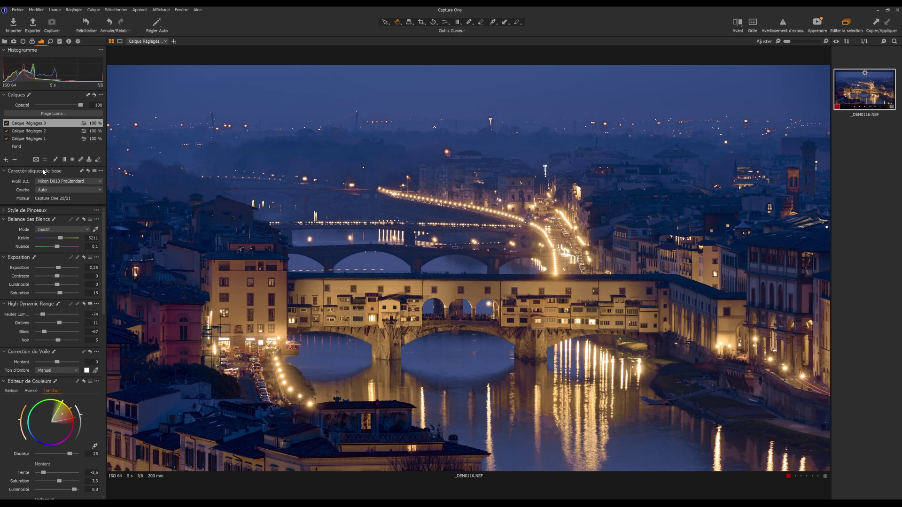
- Add a new filled adjustment layer and check its mask
click(7, 160)
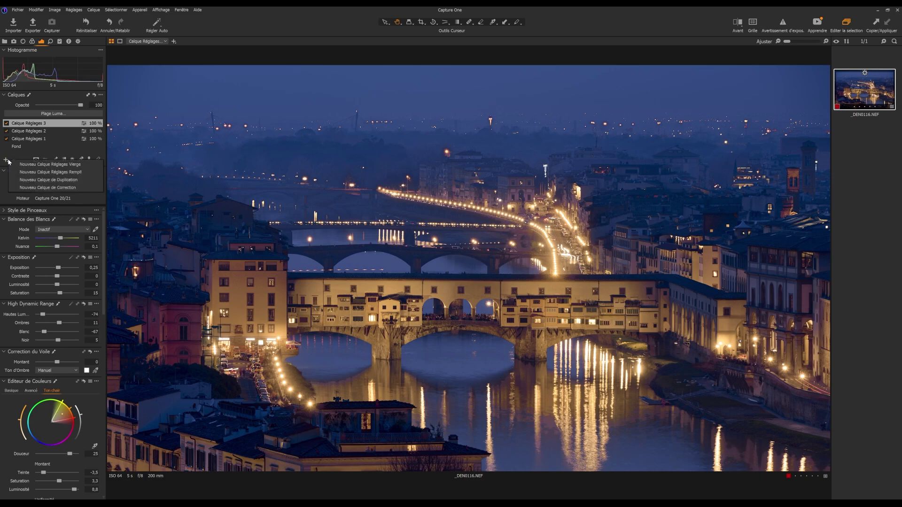
click(30, 173)
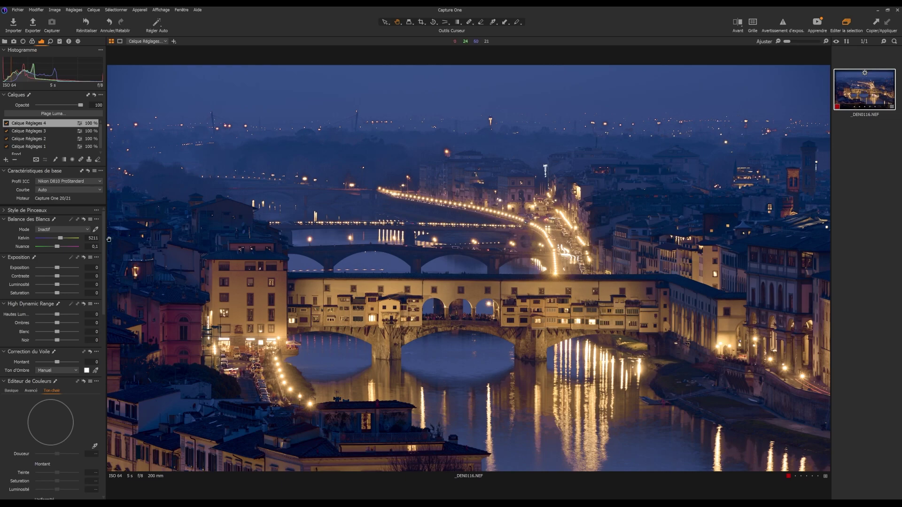
key(m)
key(m)
- Set the filled layer's Clarté to 50 and Structure to 41, and compare the photo with and without it
scroll(36, 328, down, 8)
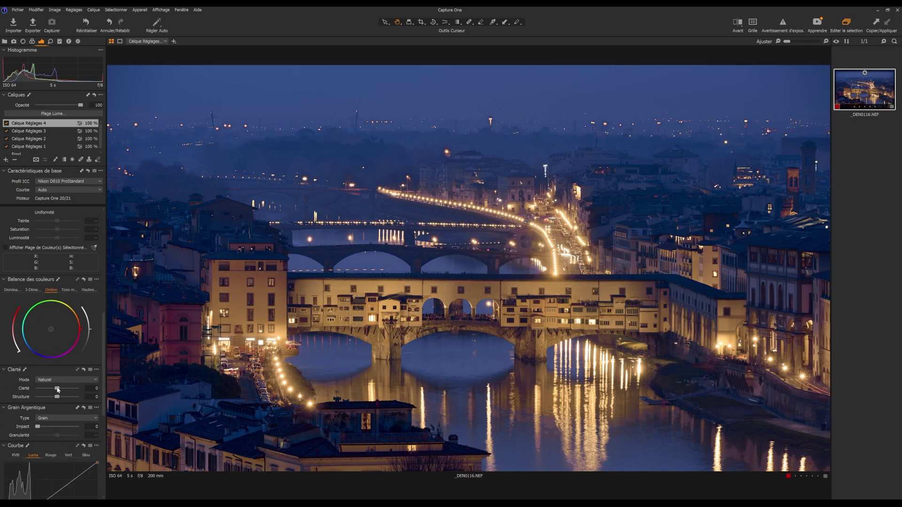
mouse_move(57, 388)
mouse_down()
mouse_move(69, 389)
mouse_move(66, 398)
mouse_up()
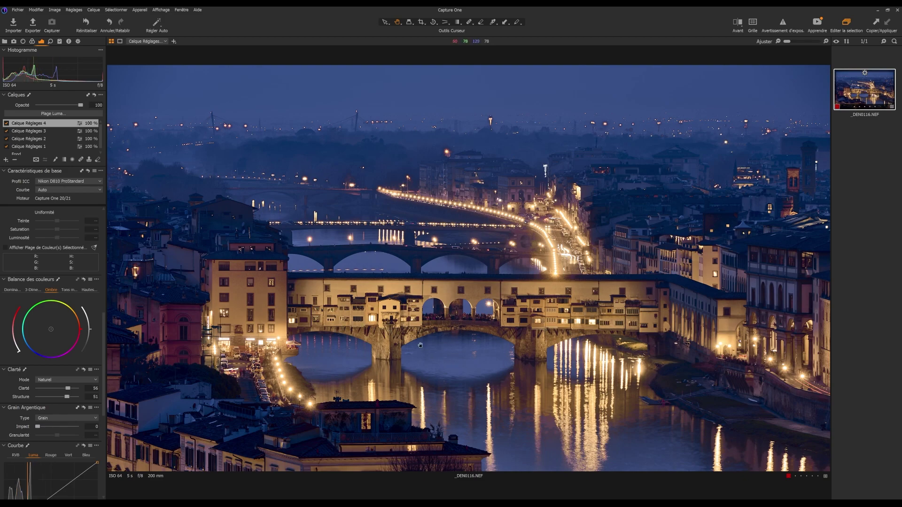
drag(69, 397, 65, 389)
click(6, 123)
click(6, 123)
- Restrict the filled layer's luma range by adjusting its lower Plage and Transition limits with the mask displayed, apply it, and compare the effect
click(63, 116)
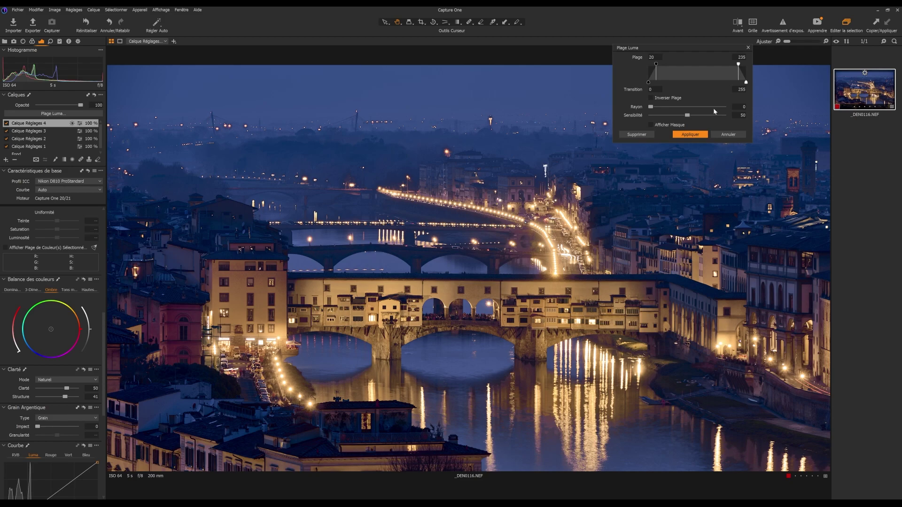
click(666, 126)
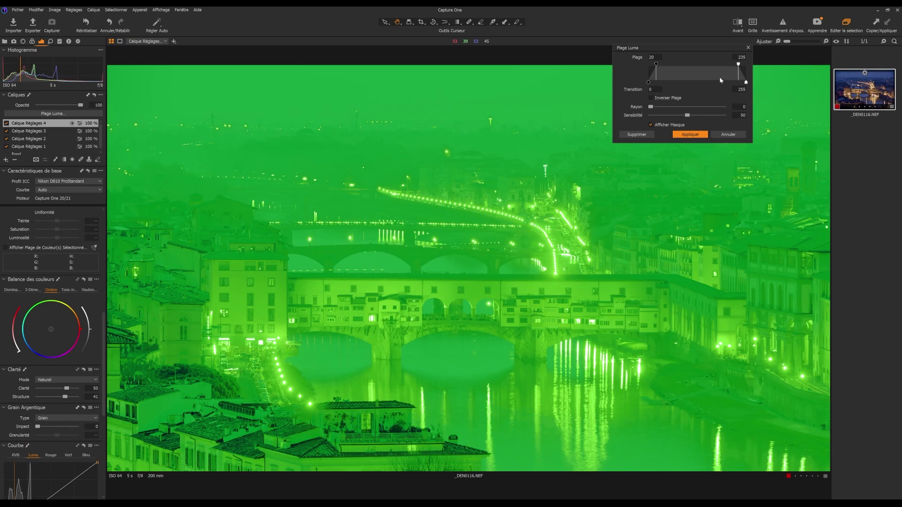
drag(656, 66, 667, 84)
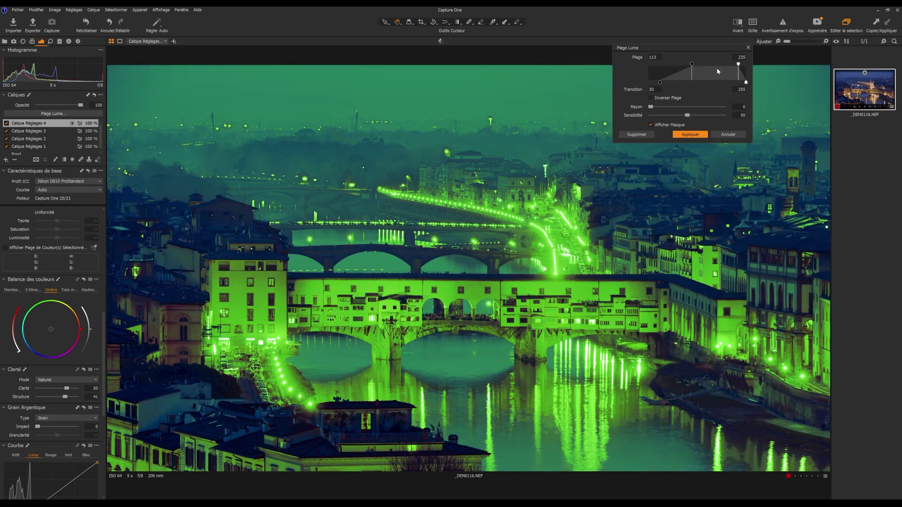
mouse_move(695, 64)
mouse_down()
mouse_move(710, 67)
mouse_move(668, 82)
mouse_move(708, 66)
mouse_up()
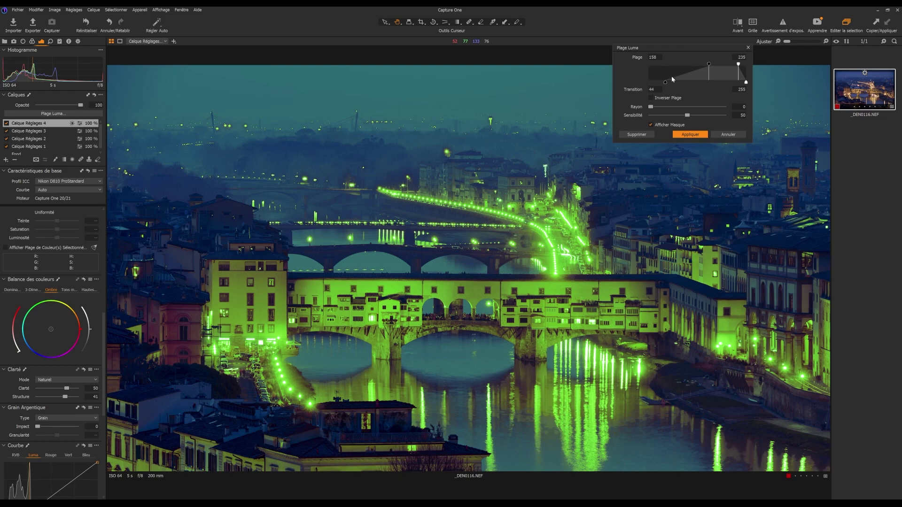
drag(709, 66, 654, 82)
click(690, 134)
click(6, 124)
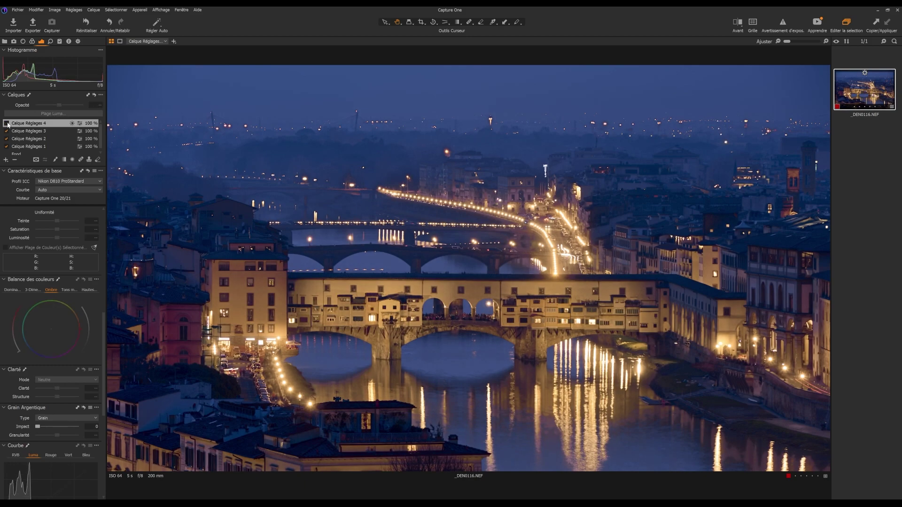
click(6, 124)
click(7, 123)
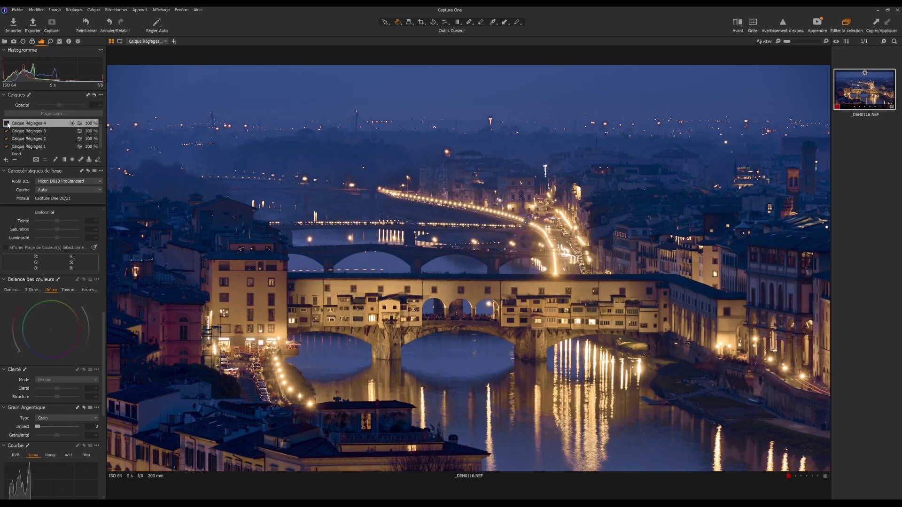
click(7, 124)
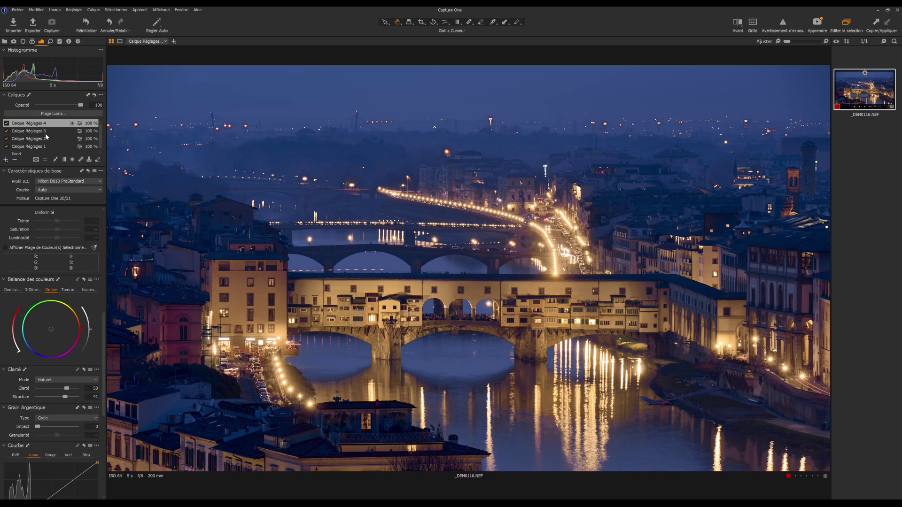
- Switch to the Fond layer and adjust its High Dynamic Range tones
scroll(47, 136, down, 1)
click(26, 147)
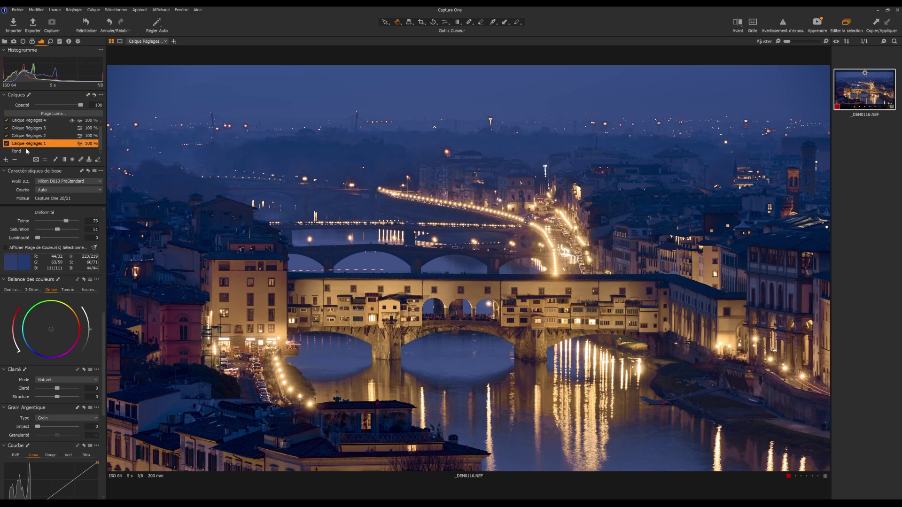
click(27, 151)
scroll(47, 291, up, 8)
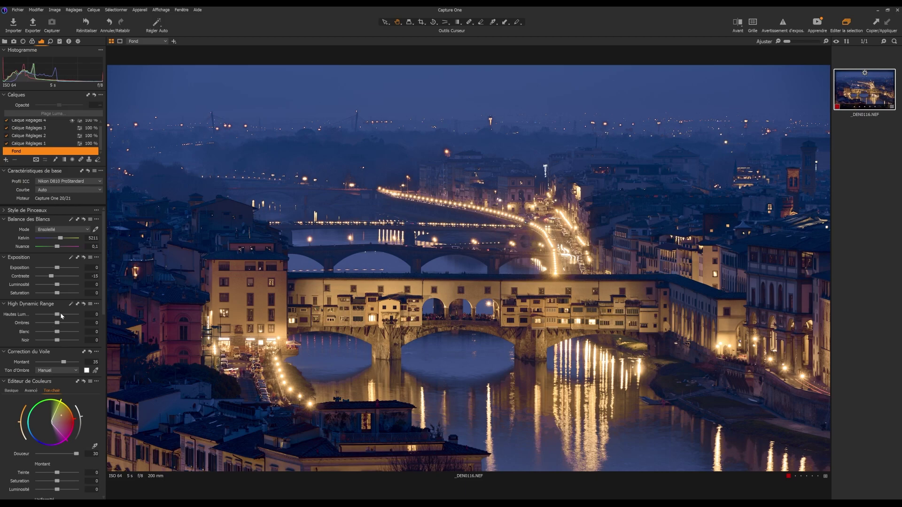
mouse_move(58, 316)
mouse_down()
mouse_move(72, 316)
mouse_move(32, 315)
mouse_move(48, 317)
mouse_move(59, 333)
mouse_up()
drag(60, 326, 57, 328)
- Add a new empty adjustment layer and draw a wide radial gradient mask centred on the bridge, with the mask displayed
click(7, 161)
click(23, 168)
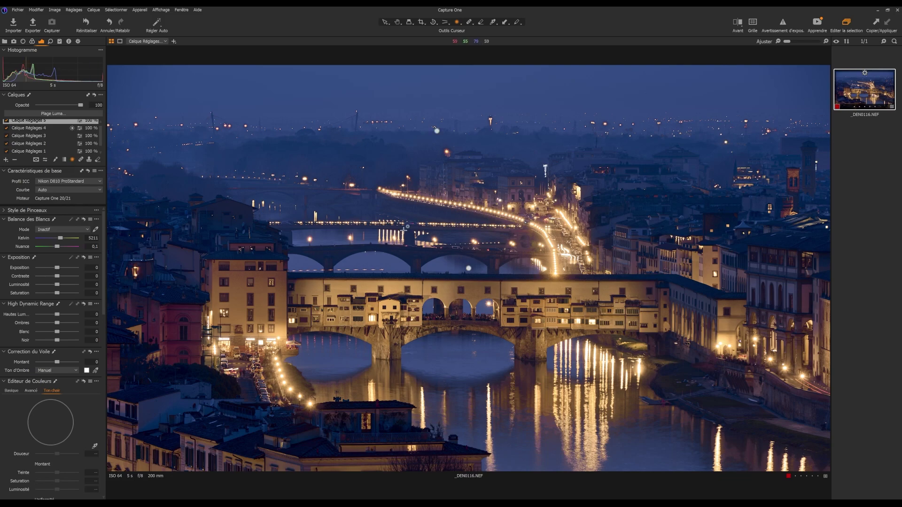
drag(428, 296, 787, 443)
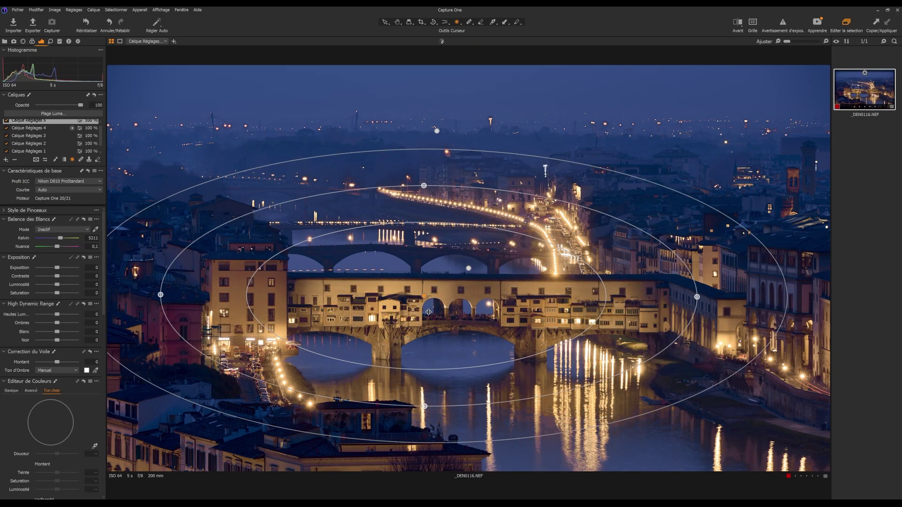
key(m)
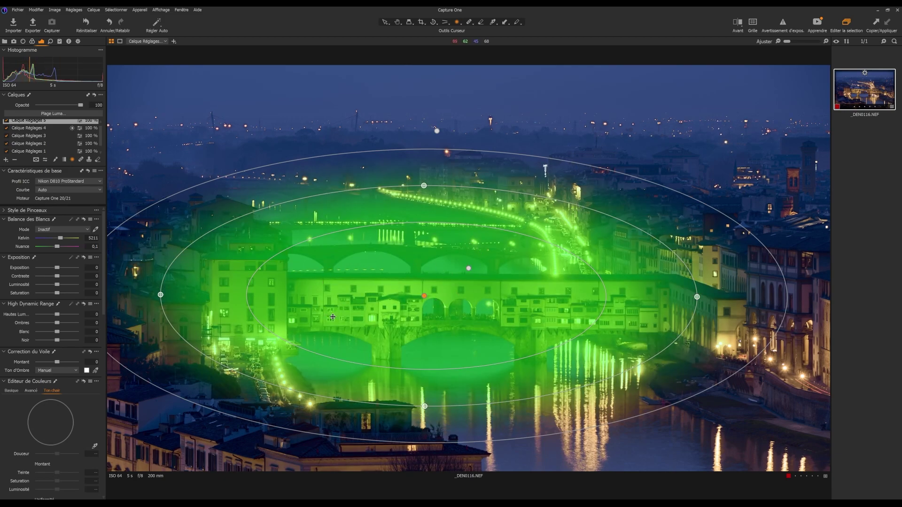
- Enlarge the radial mask, soften its transition and recentre it slightly lower on the bridge
drag(474, 149, 582, 103)
drag(570, 254, 523, 267)
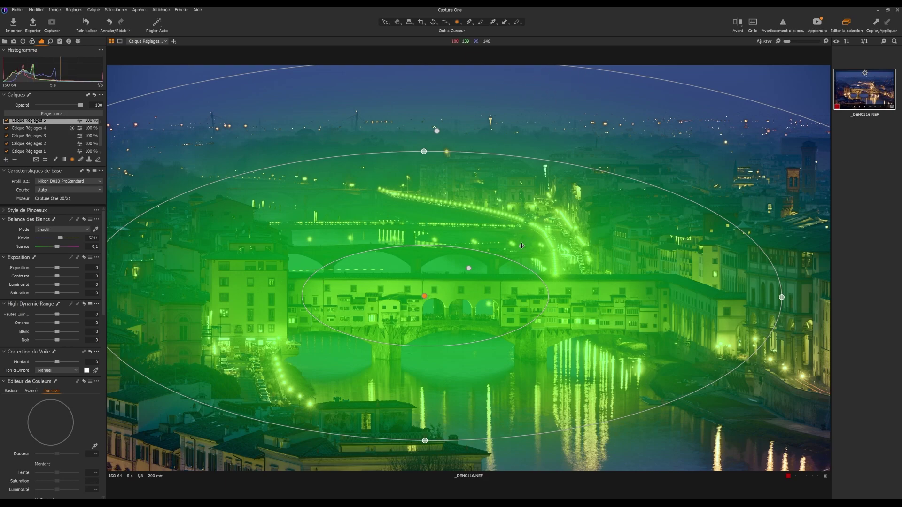
drag(472, 251, 465, 262)
drag(427, 291, 425, 302)
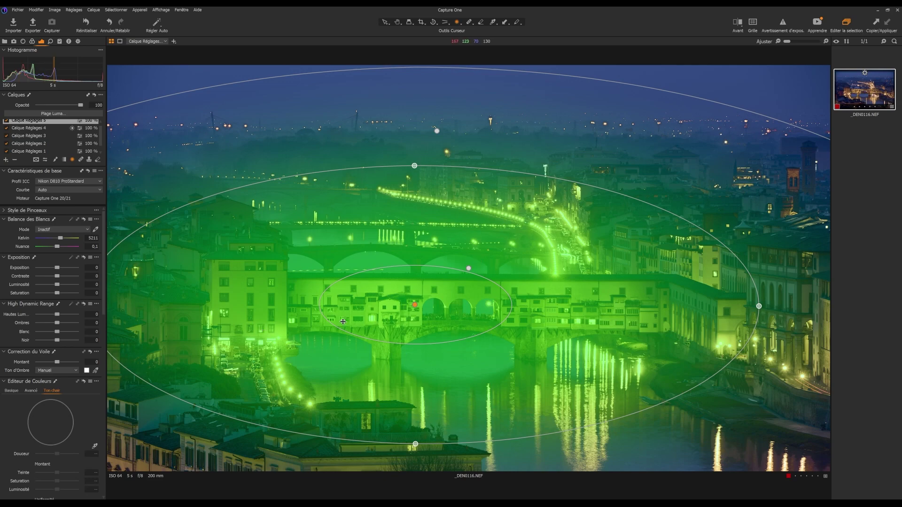
- Invert the radial mask so the layer covers the surroundings of the bridge, and hide the mask display
right_click(58, 123)
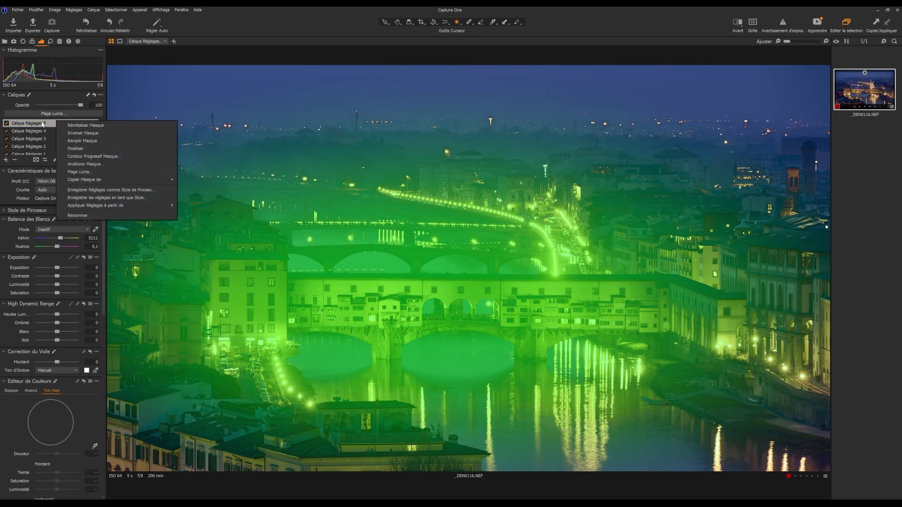
click(83, 133)
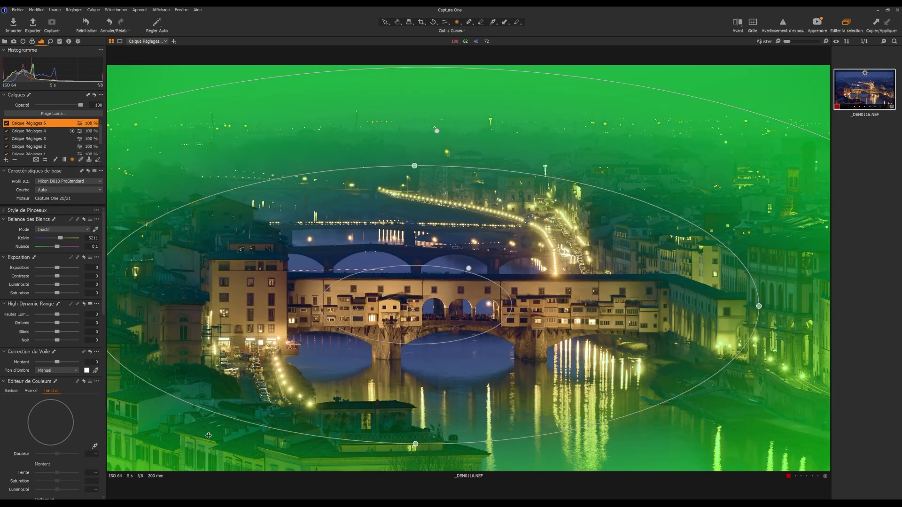
click(385, 23)
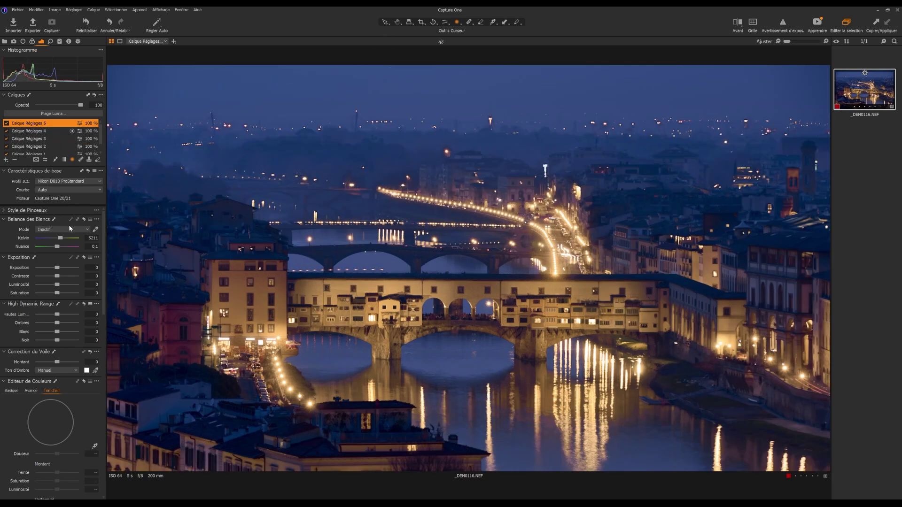
- Darken the surroundings with the Luma curve, adding a midpoint at Entrée 129, Sortie 92 and lowering the white end point to Sortie 212
scroll(98, 322, down, 6)
scroll(96, 319, down, 4)
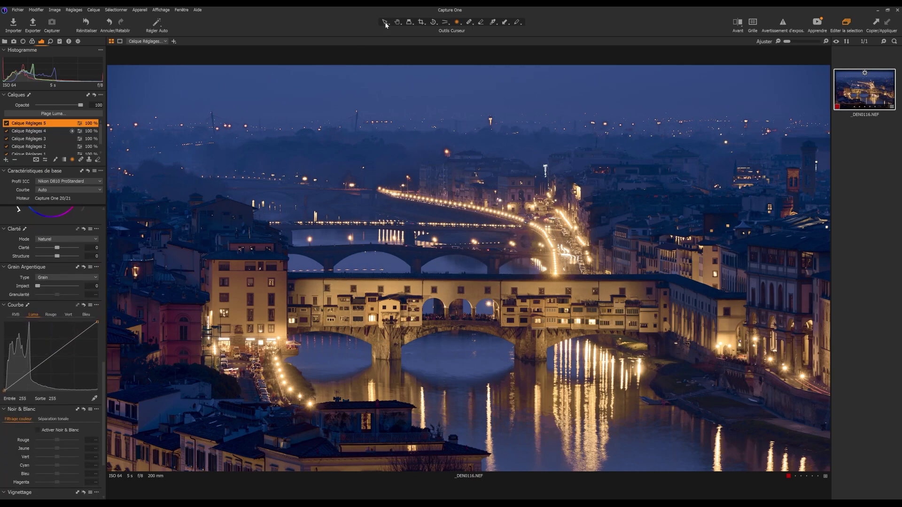
drag(98, 322, 98, 338)
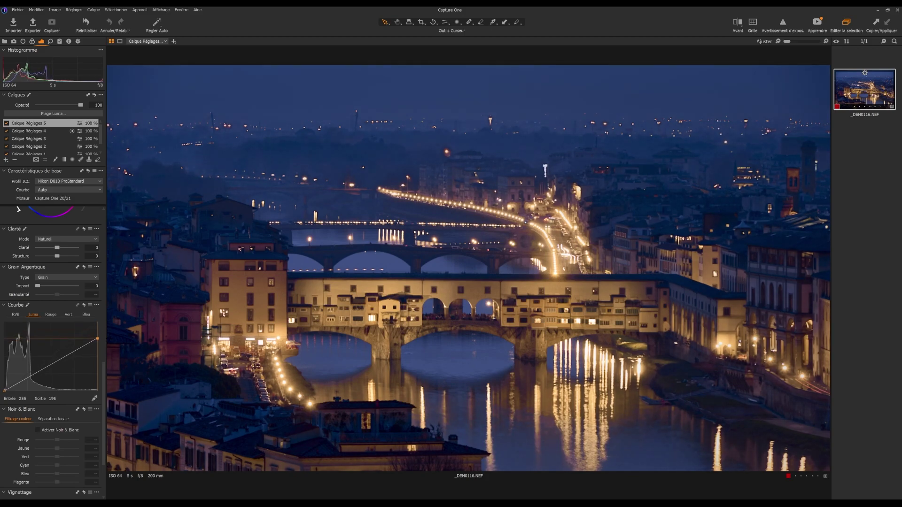
click(51, 365)
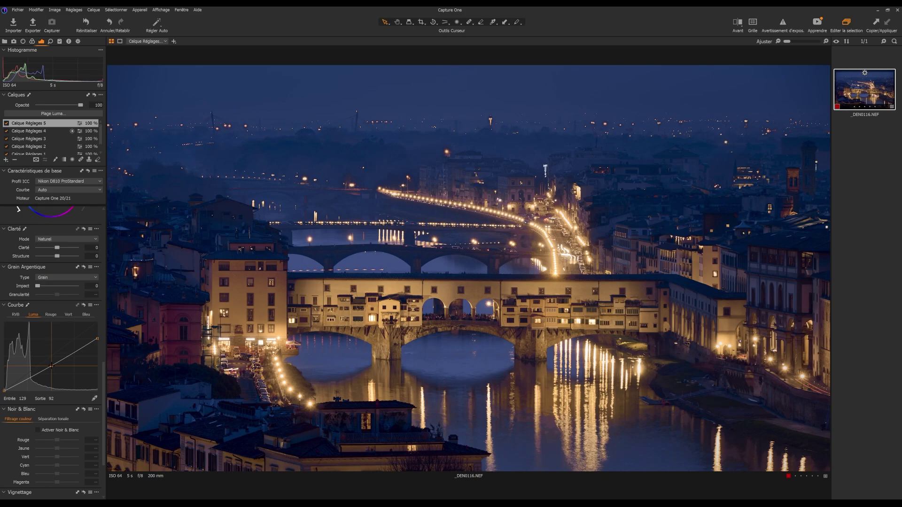
drag(97, 337, 97, 334)
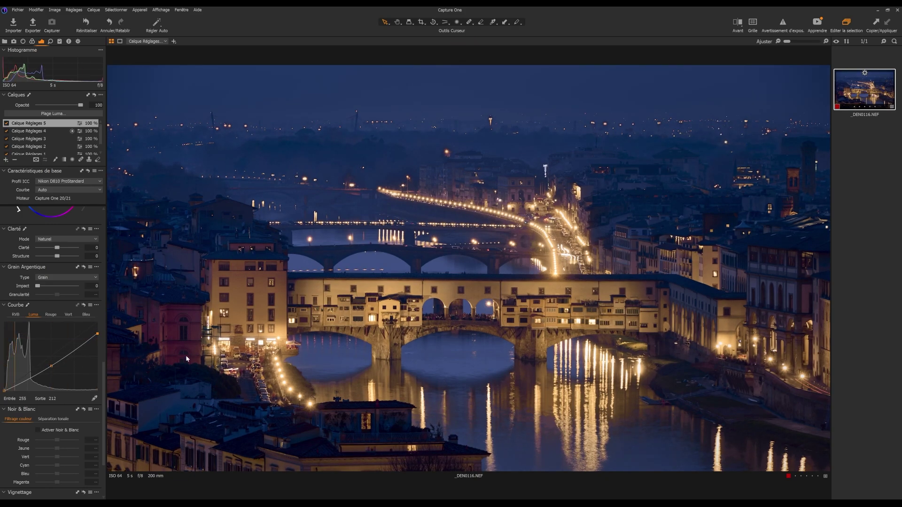
- Flatten the radial mask around the bridge and adjust its inner transition with the mask displayed, and compare the photo with and without the layer
key(m)
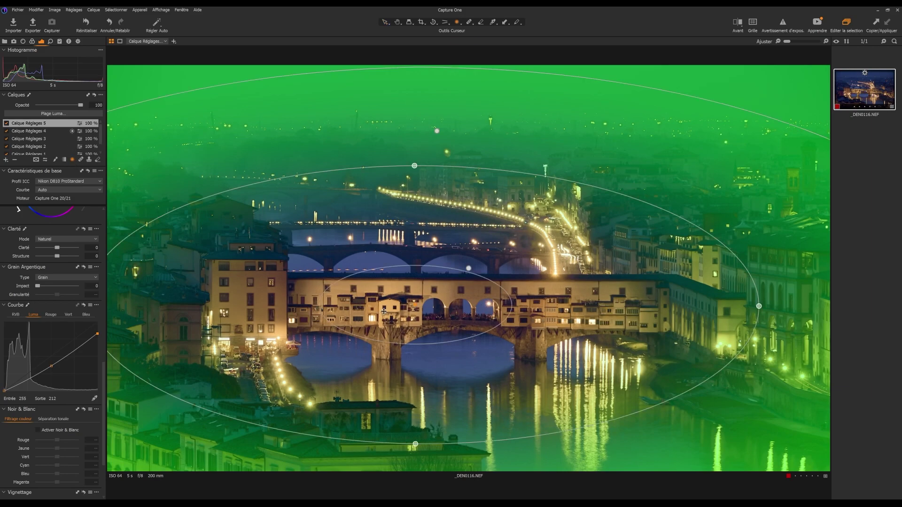
drag(416, 443, 416, 397)
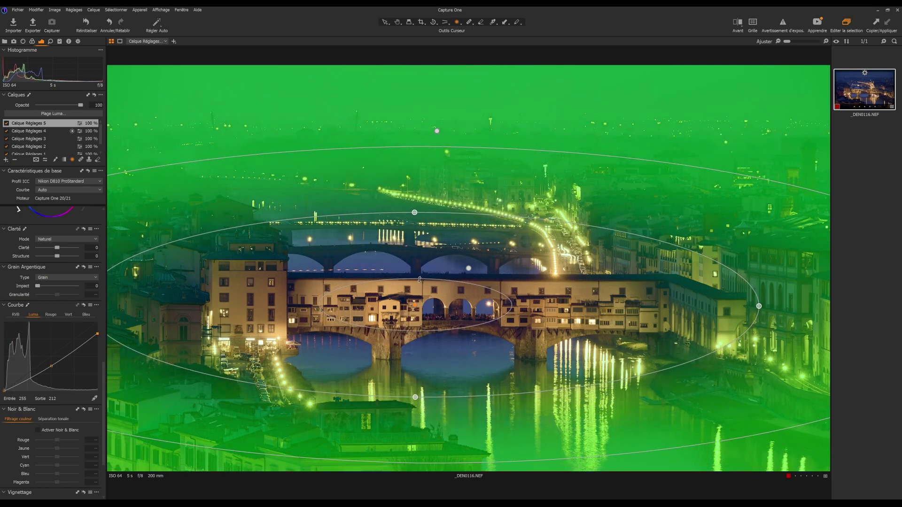
drag(420, 280, 416, 290)
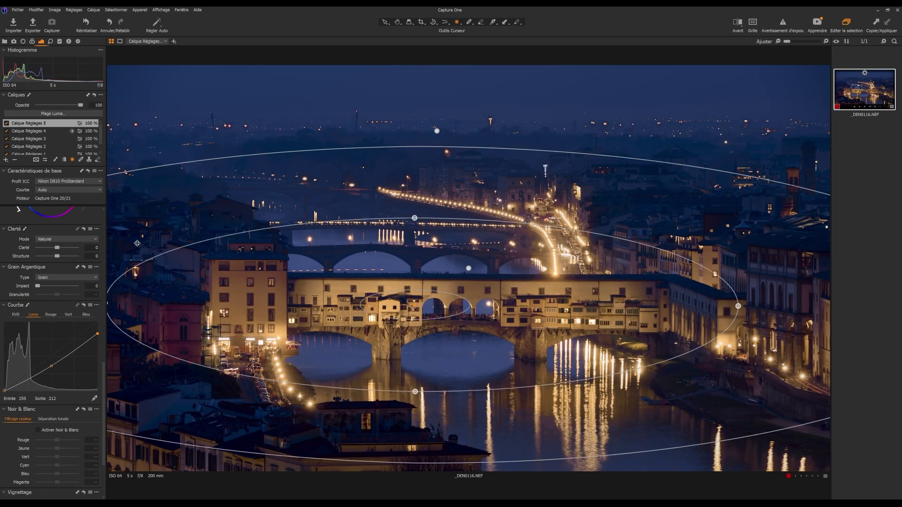
click(6, 123)
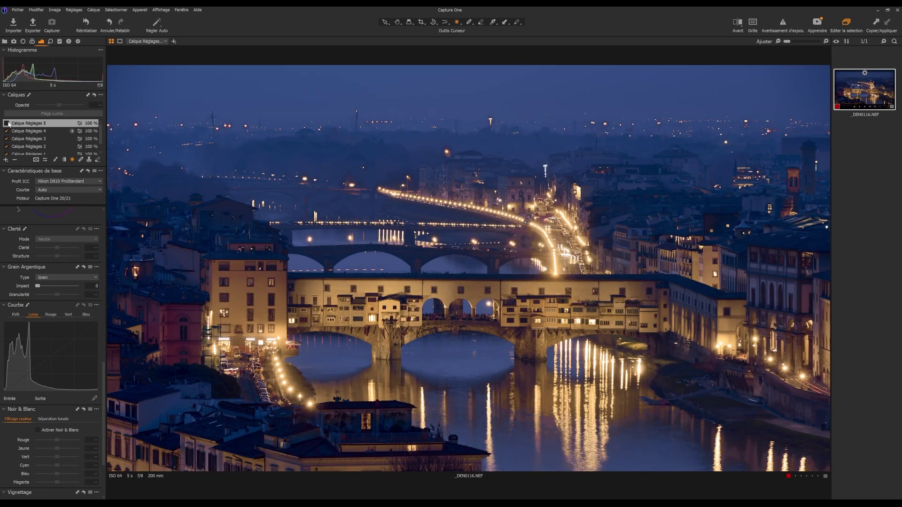
click(7, 123)
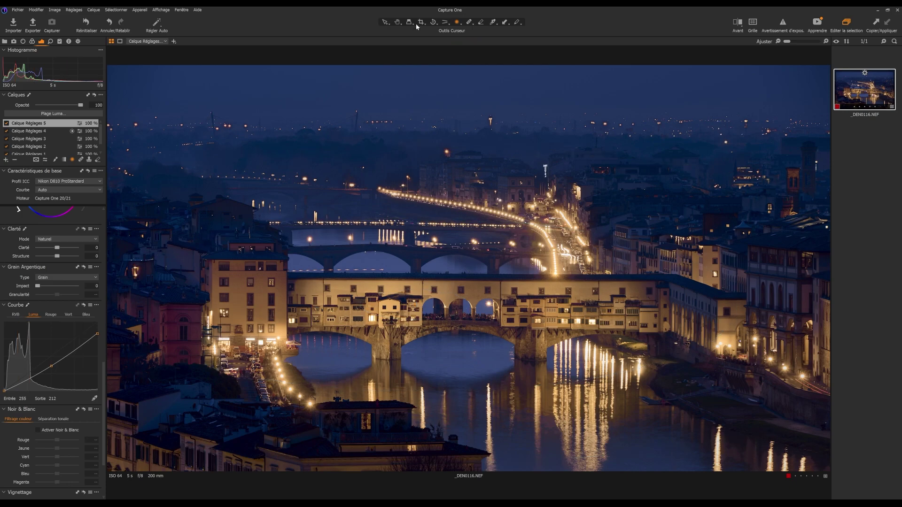
- Select the Fond layer and compare the finished edit with the original in the split before/after view
scroll(60, 152, down, 1)
click(29, 151)
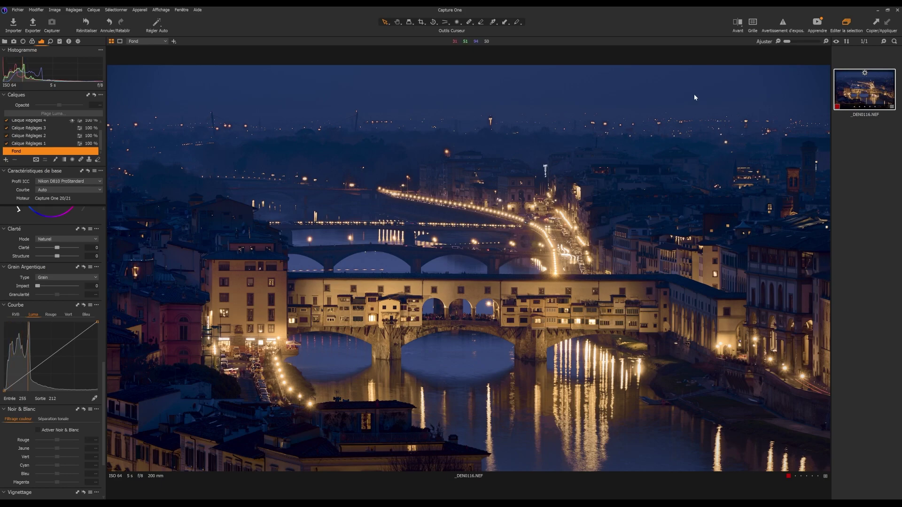
click(740, 24)
mouse_move(467, 266)
mouse_down()
mouse_move(830, 274)
mouse_move(39, 279)
mouse_move(514, 267)
mouse_move(455, 267)
mouse_up()
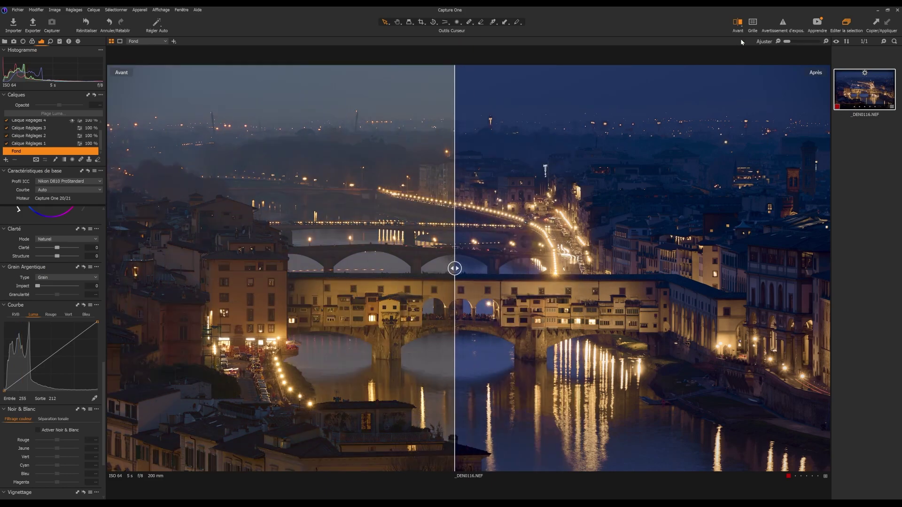
click(740, 24)
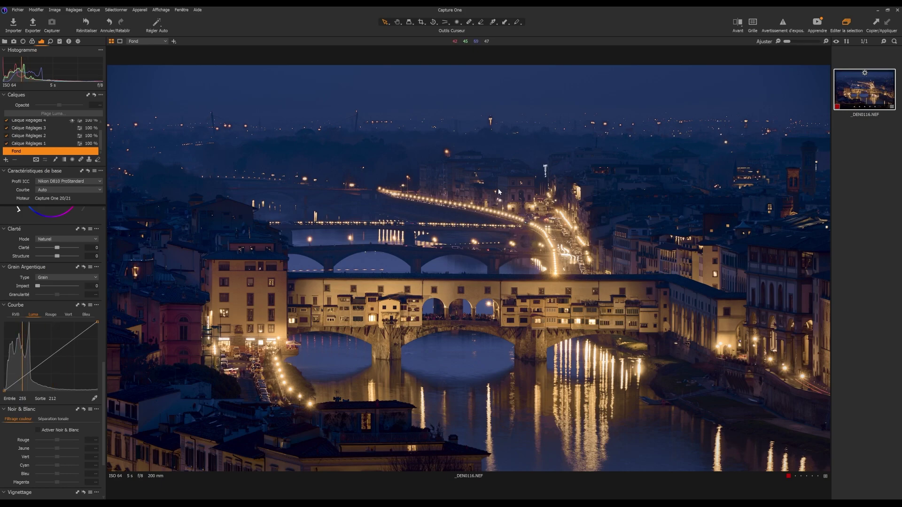
click(740, 23)
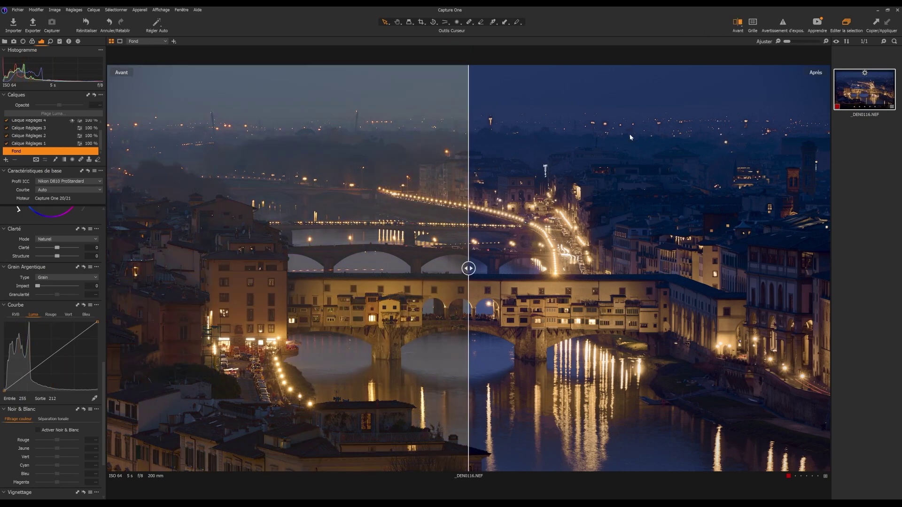
click(738, 22)
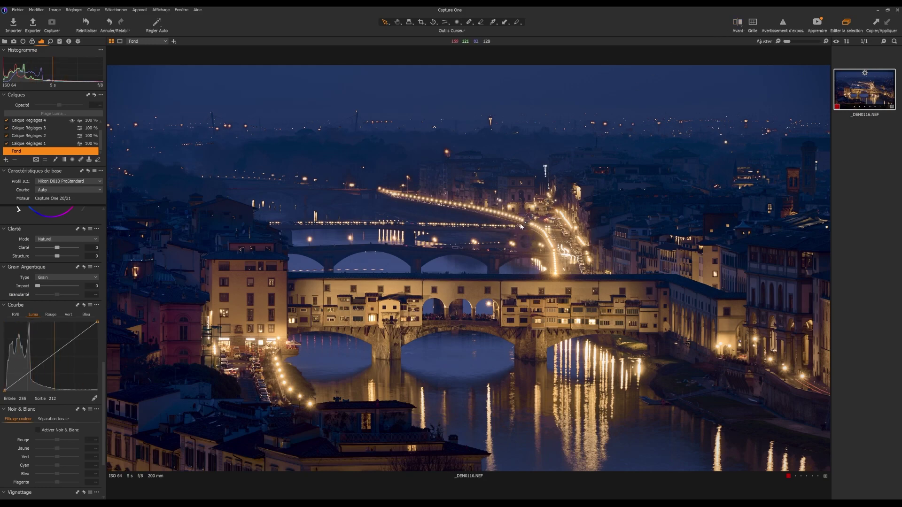